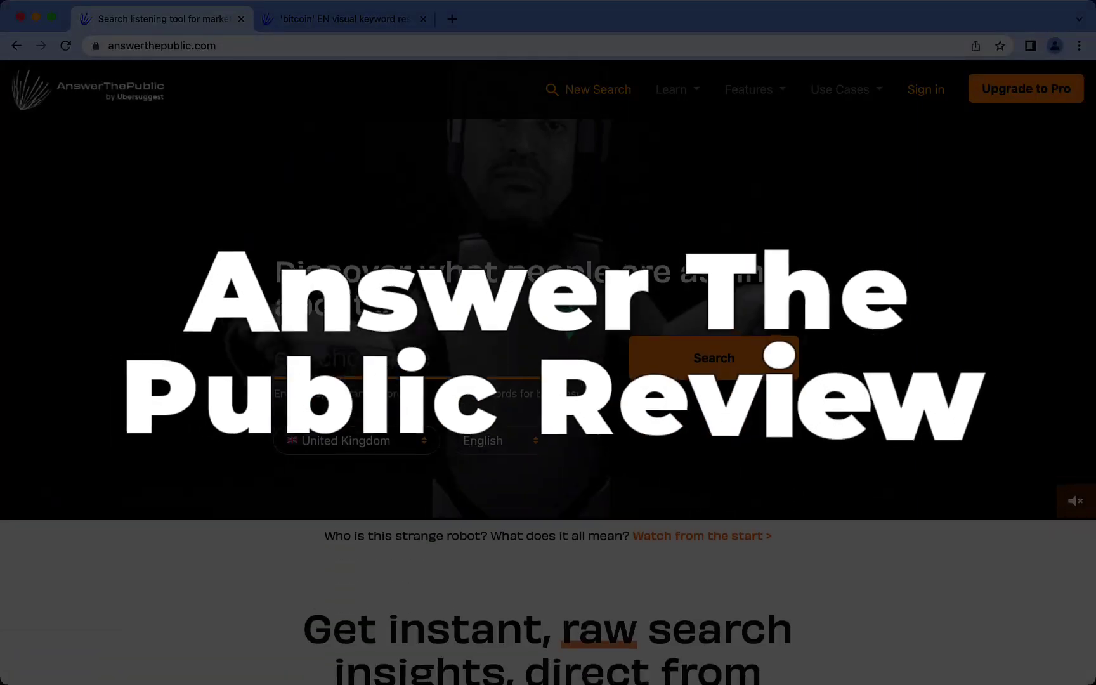
Scroll the page, then switch to the already open bitcoin keyword report tab
scroll(102, 367, down, 10)
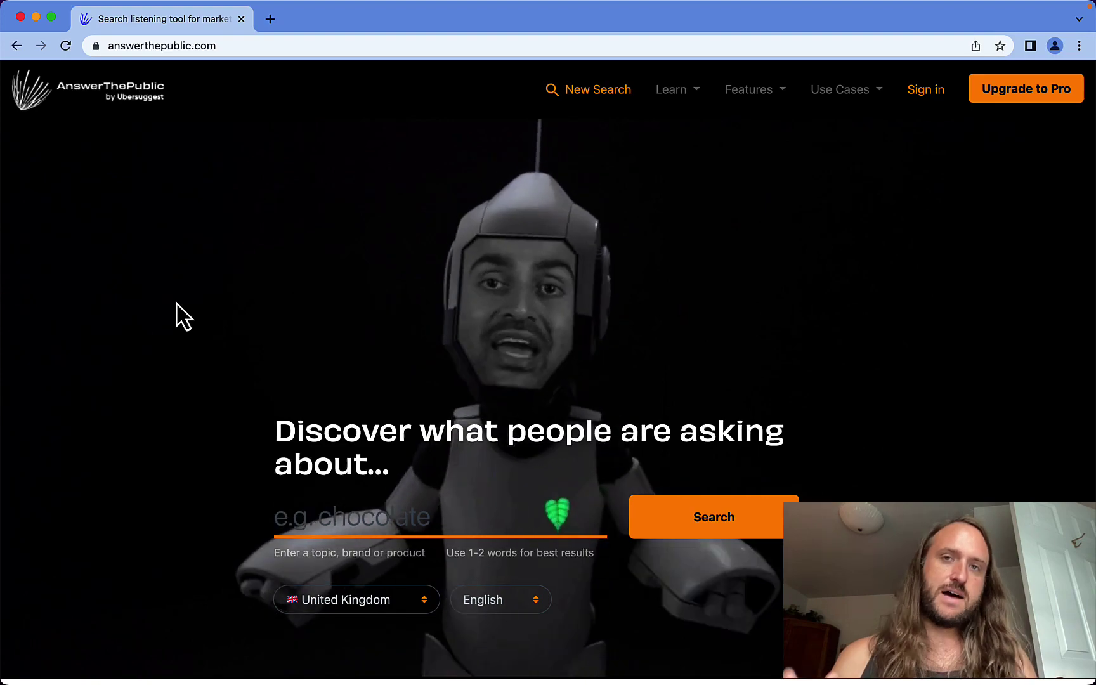
scroll(215, 392, down, 6)
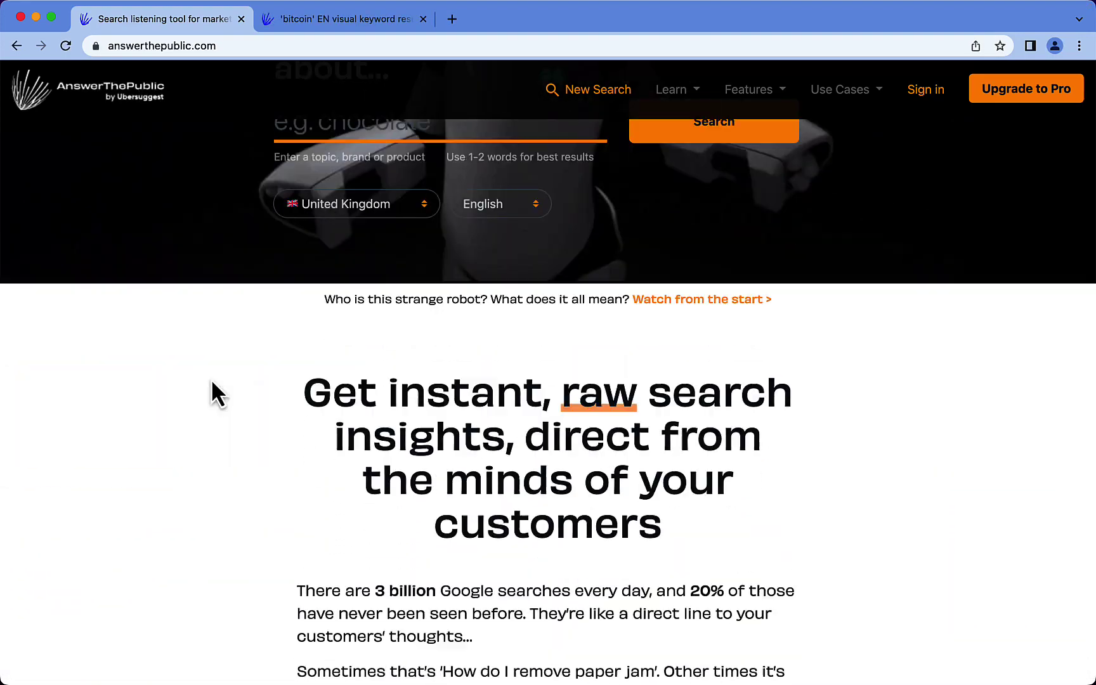
scroll(212, 383, down, 10)
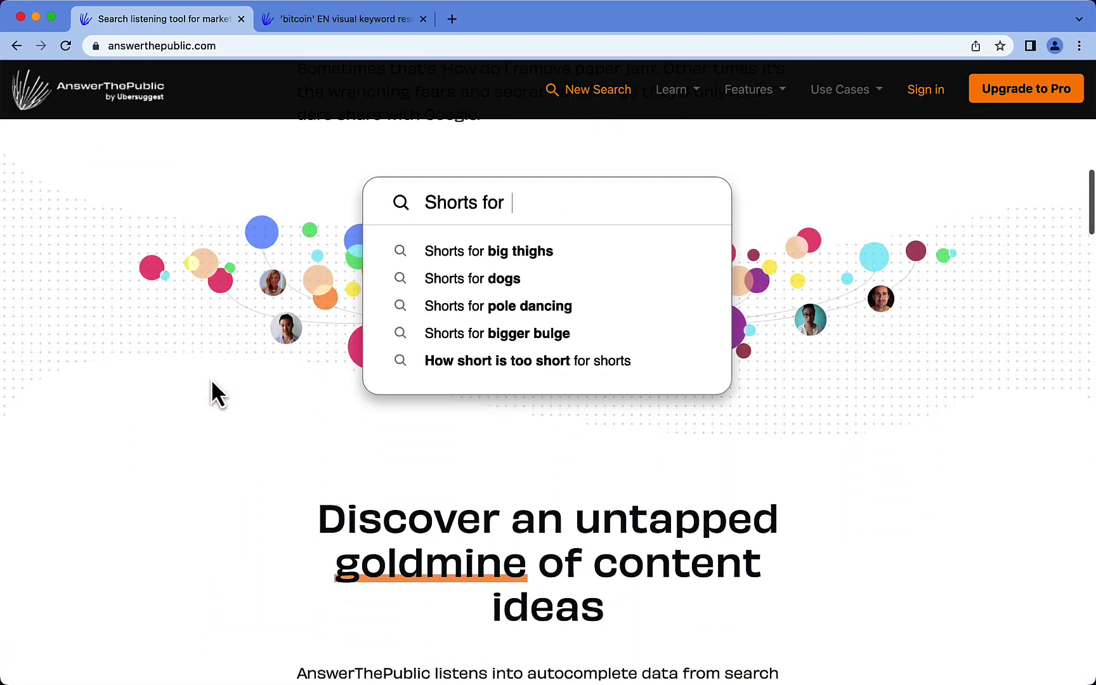
scroll(210, 379, down, 10)
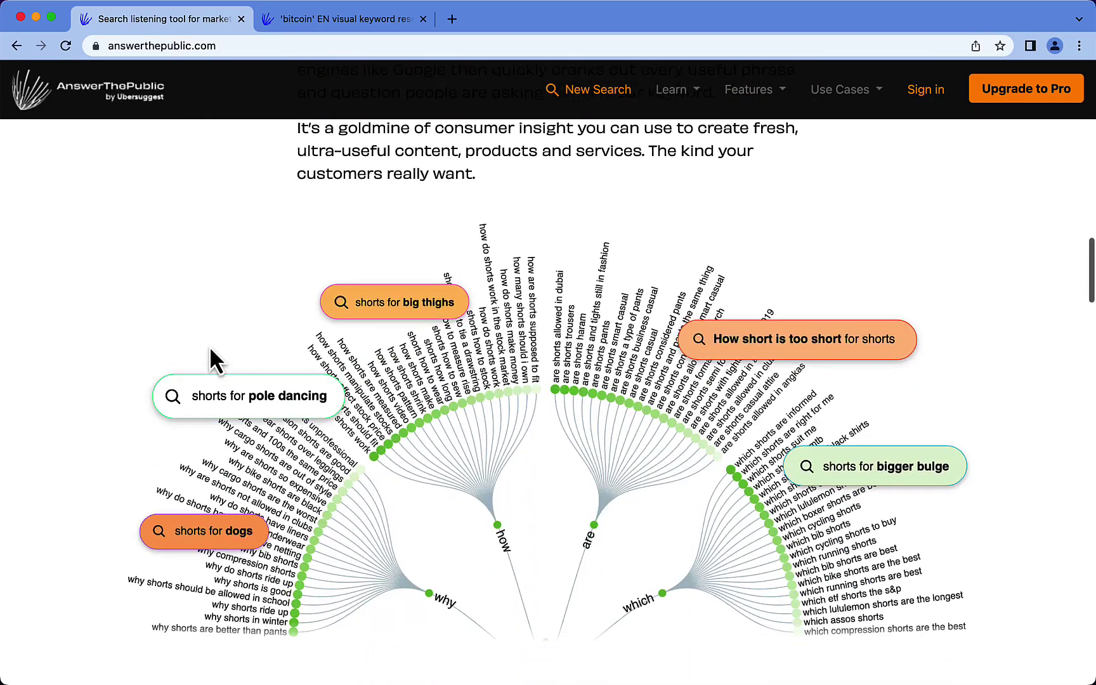
scroll(210, 349, down, 3)
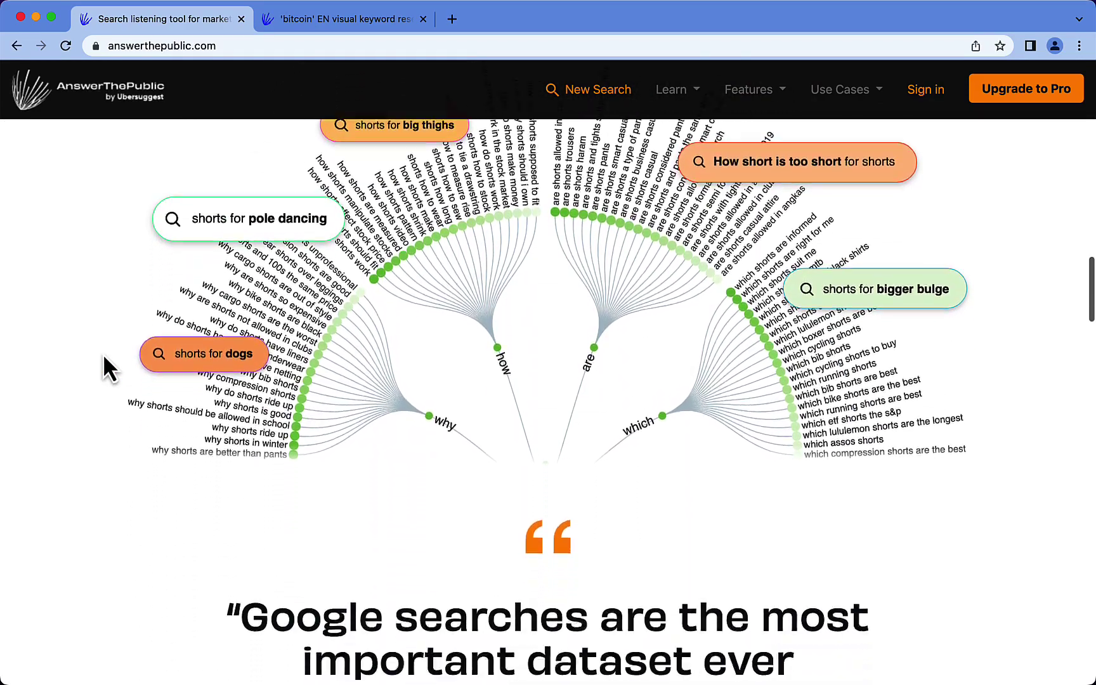
scroll(103, 354, down, 2)
scroll(103, 354, up, 2)
scroll(102, 354, down, 6)
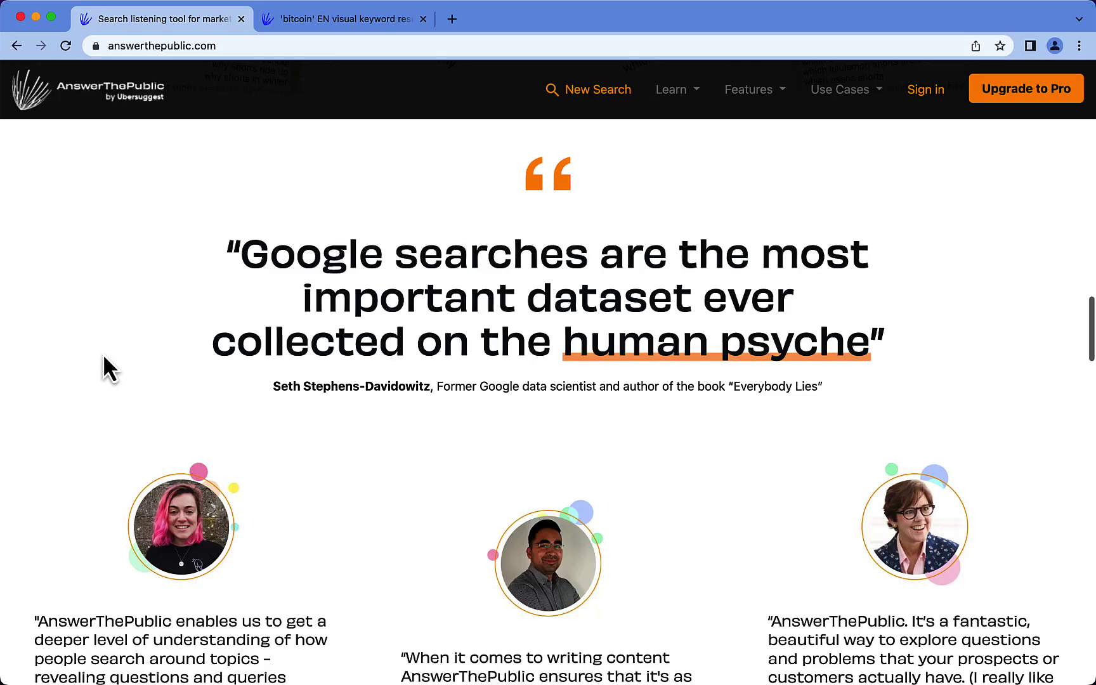
scroll(103, 354, down, 16)
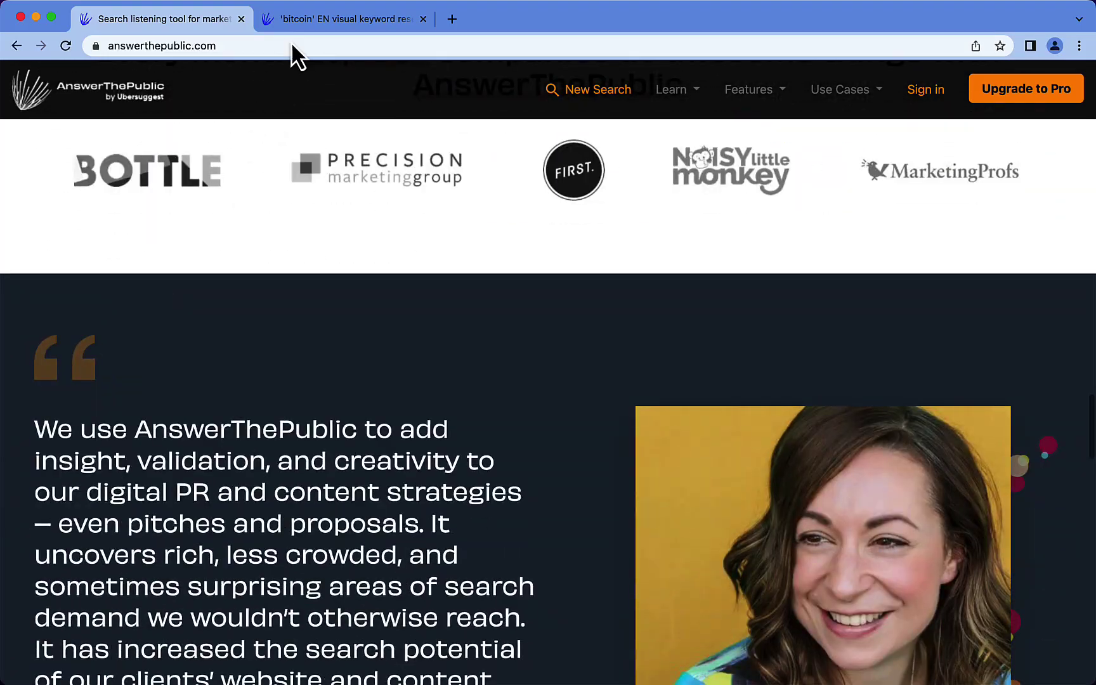
click(298, 19)
scroll(222, 305, down, 13)
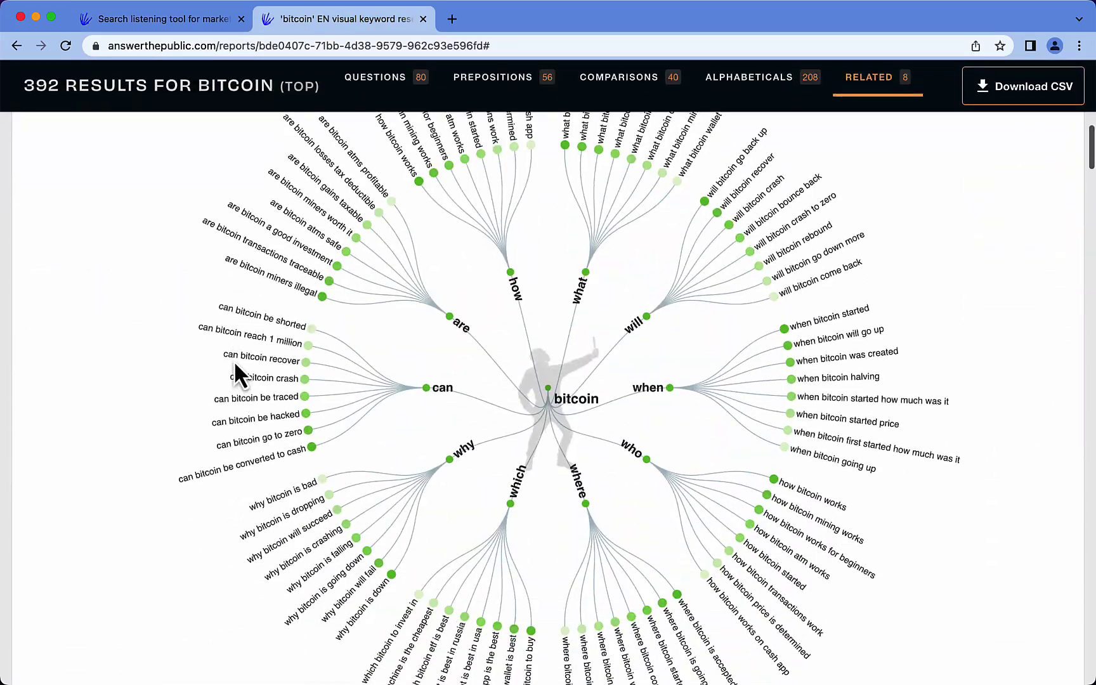
scroll(234, 361, down, 20)
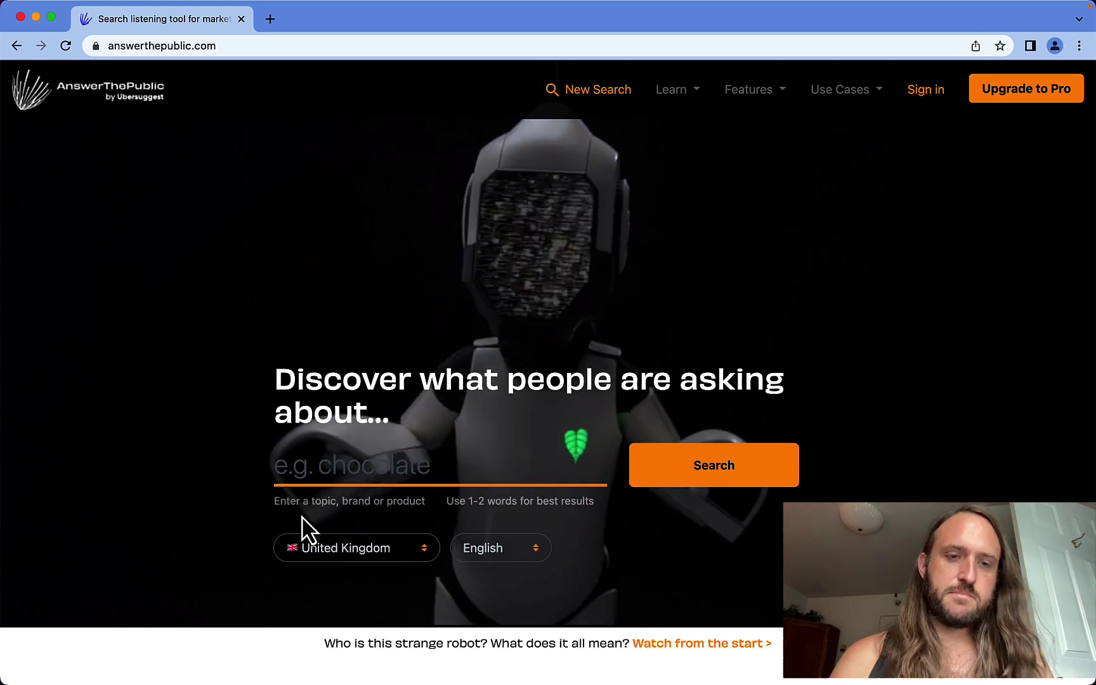
Search for 'bitcoin' with the country set to United States
click(339, 473)
text(bitcoin)
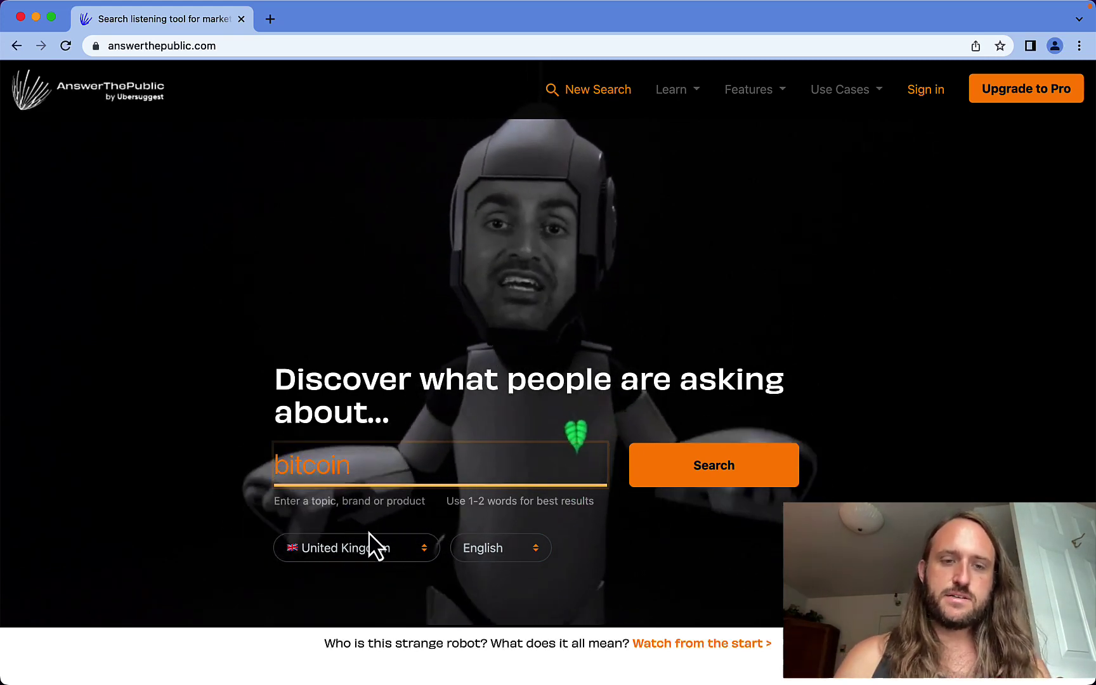
click(326, 550)
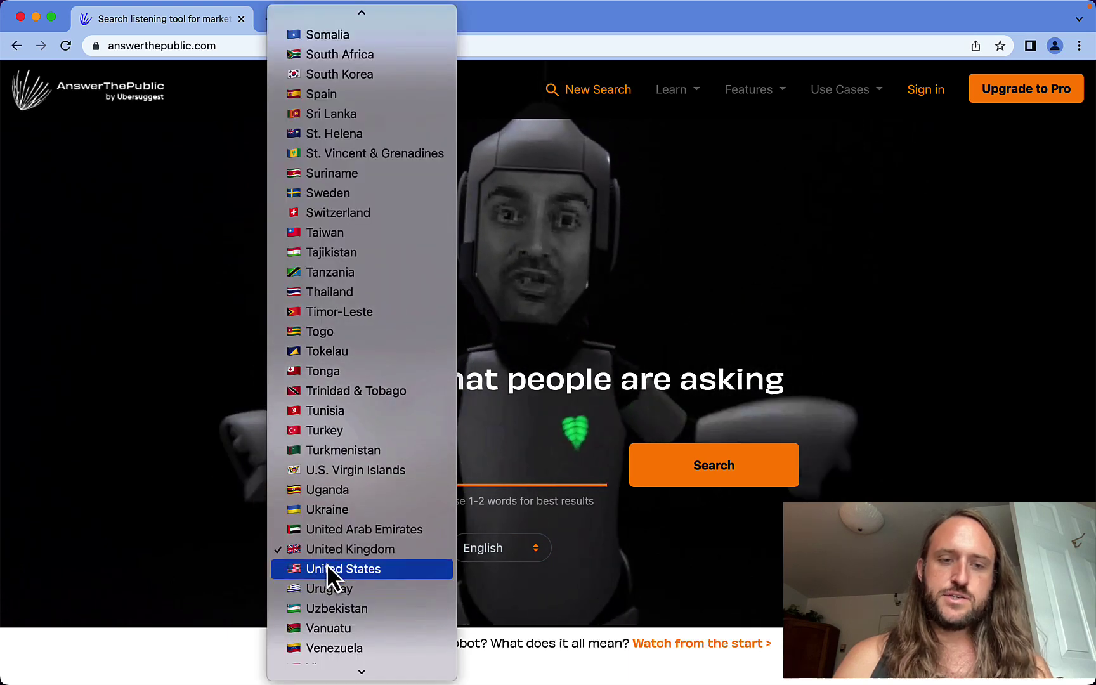
click(326, 568)
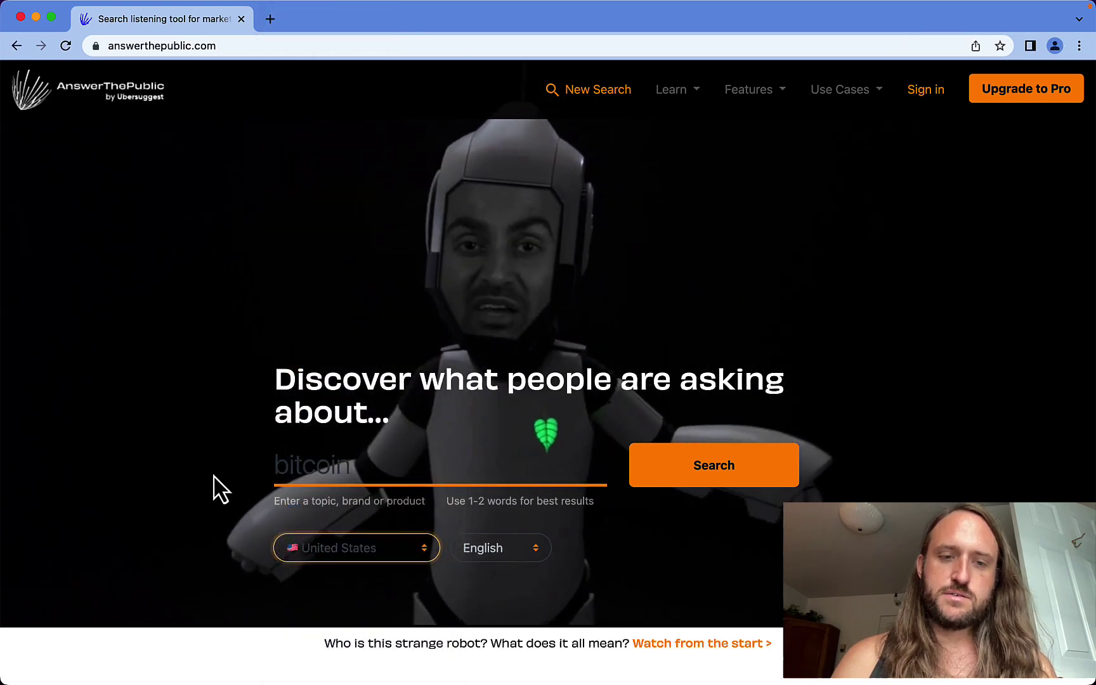
scroll(209, 482, down, 1)
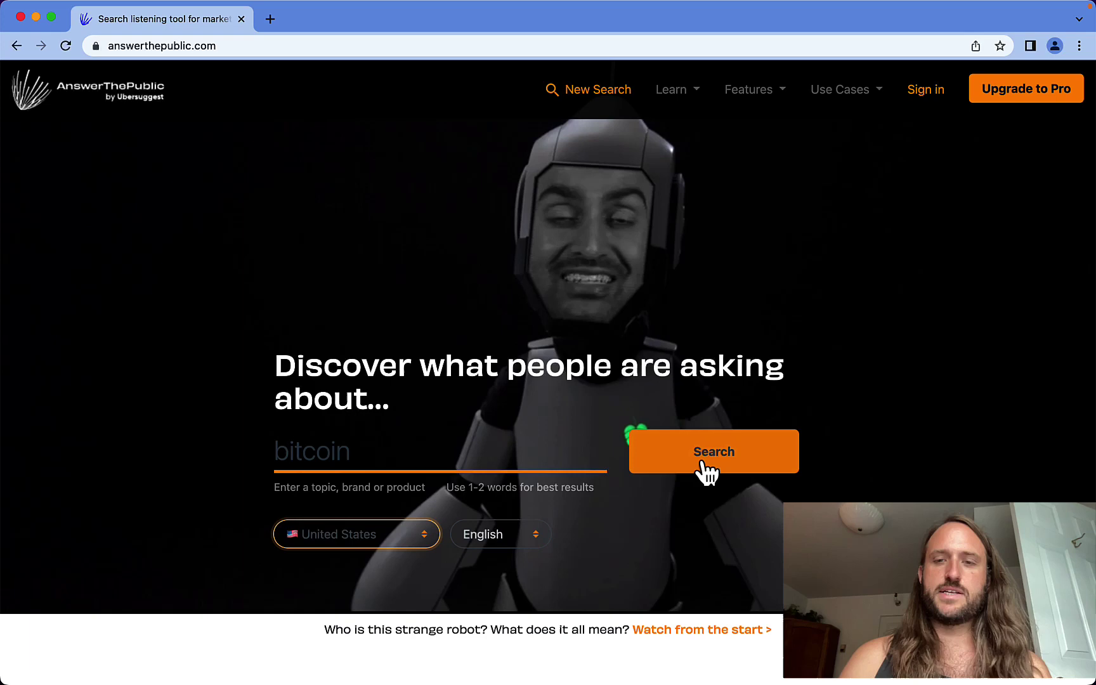
click(730, 474)
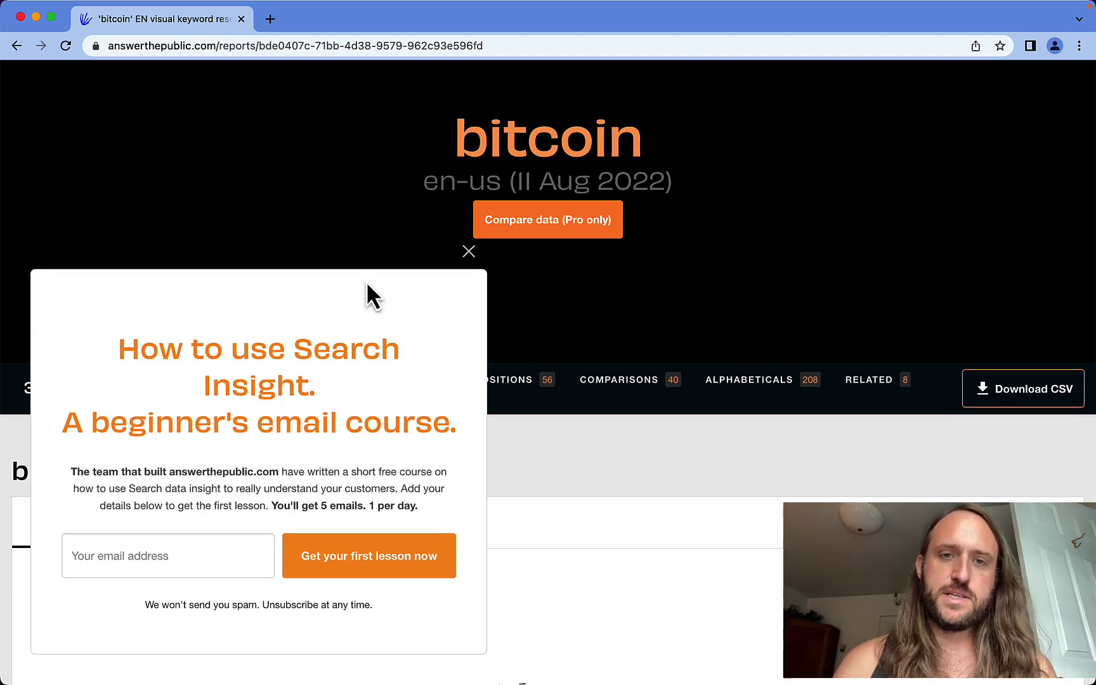
Dismiss the email course popup and scroll the 80-question bitcoin wheel to its why, which and where branches
click(468, 251)
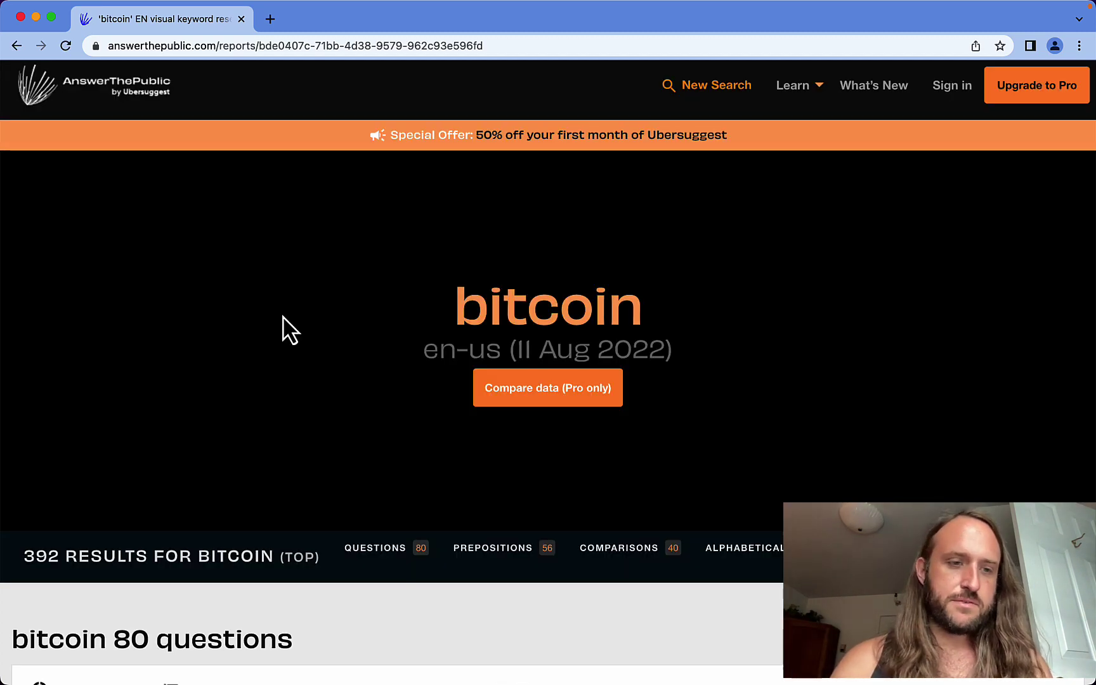
scroll(228, 489, down, 5)
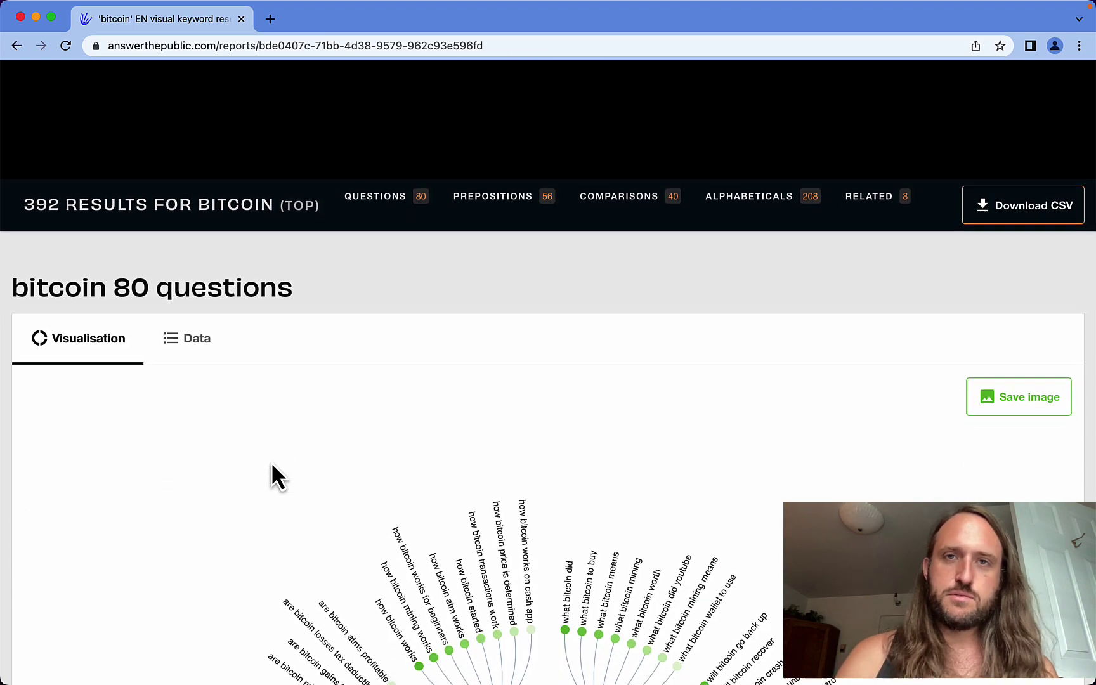
scroll(169, 469, down, 5)
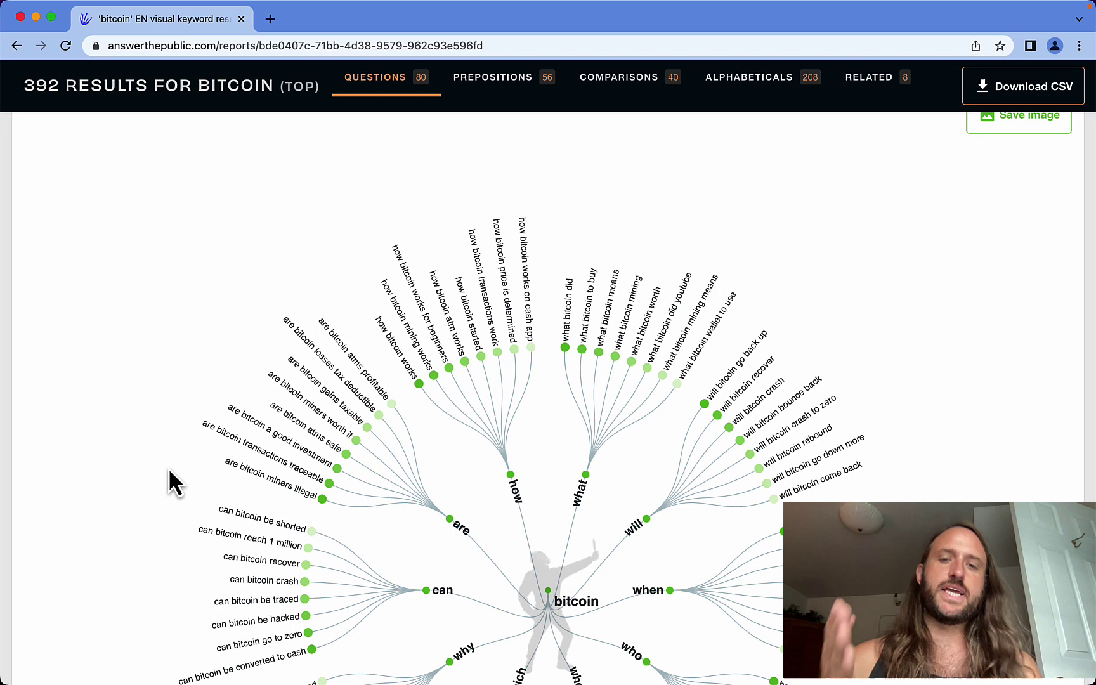
scroll(170, 471, down, 1)
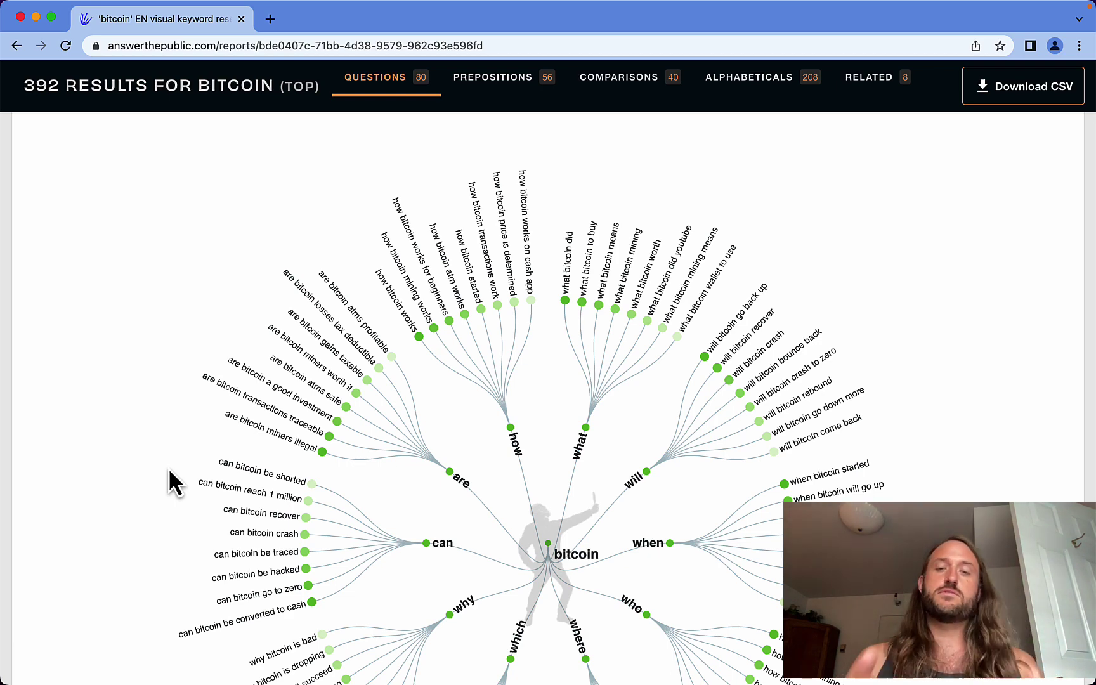
scroll(175, 484, down, 1)
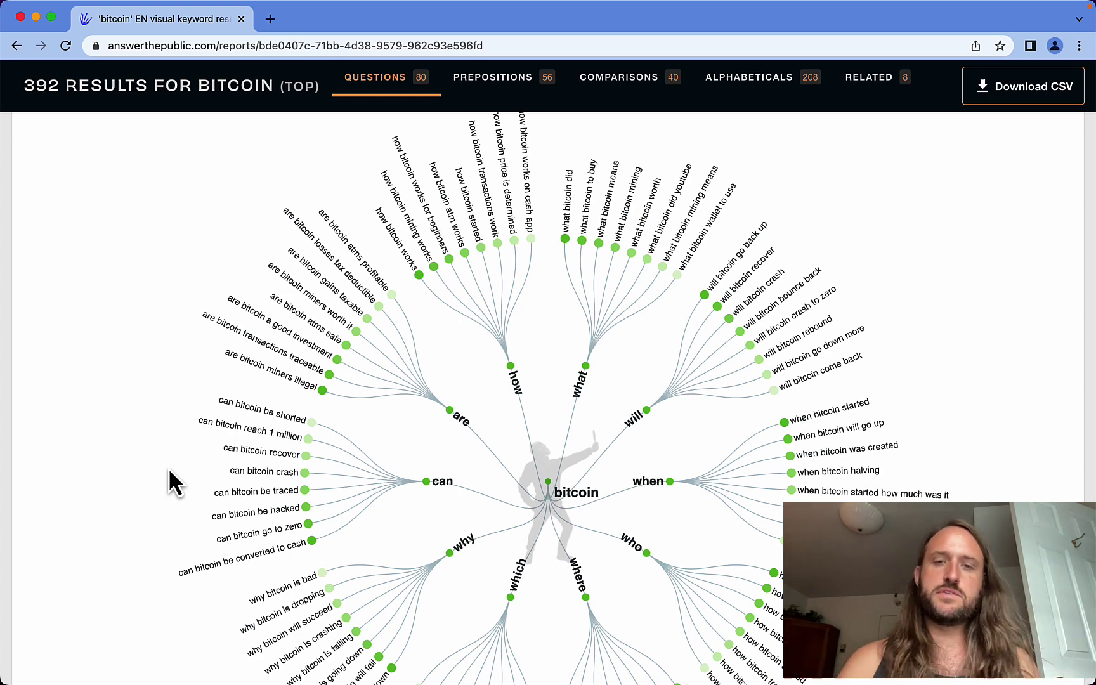
scroll(514, 470, down, 1)
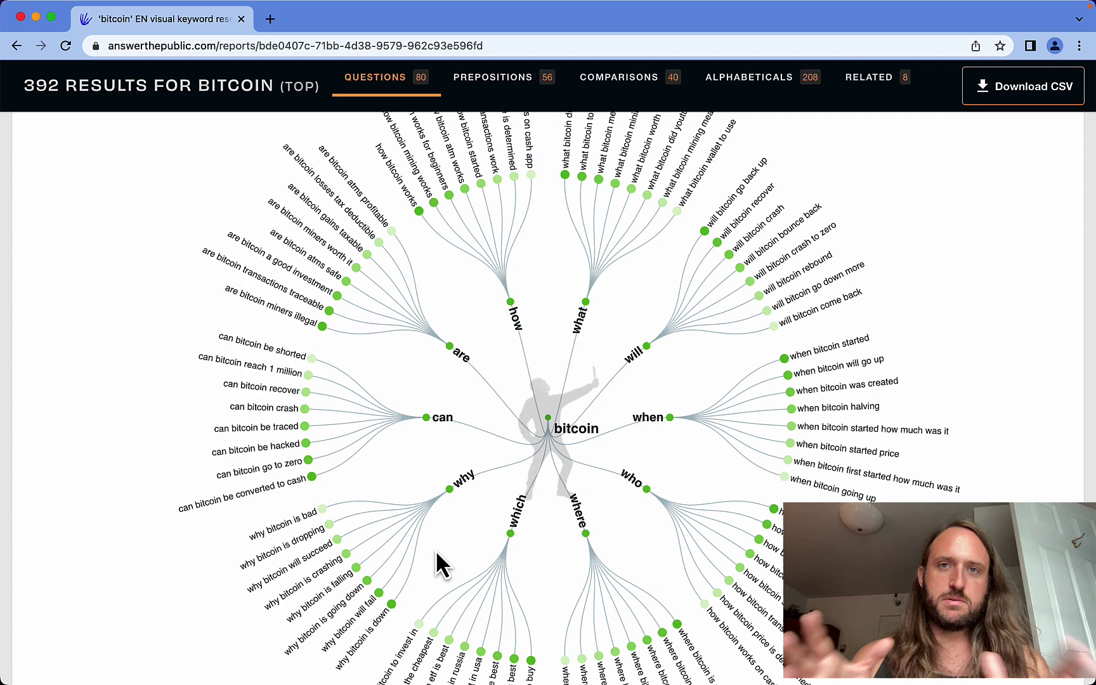
scroll(366, 453, up, 1)
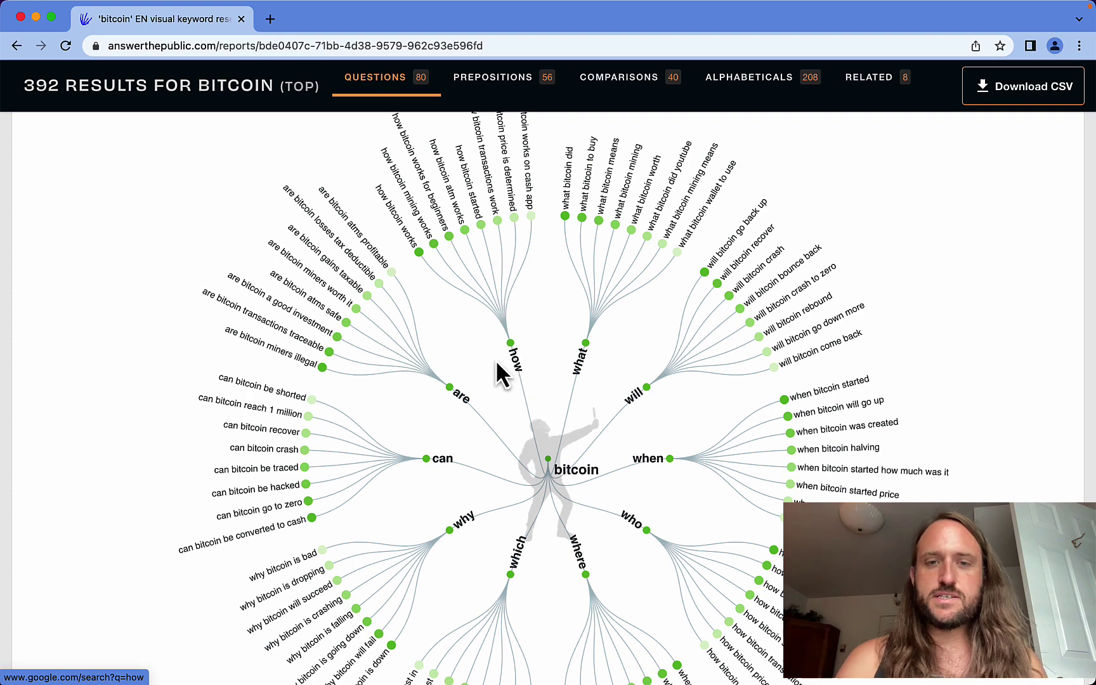
scroll(498, 365, up, 1)
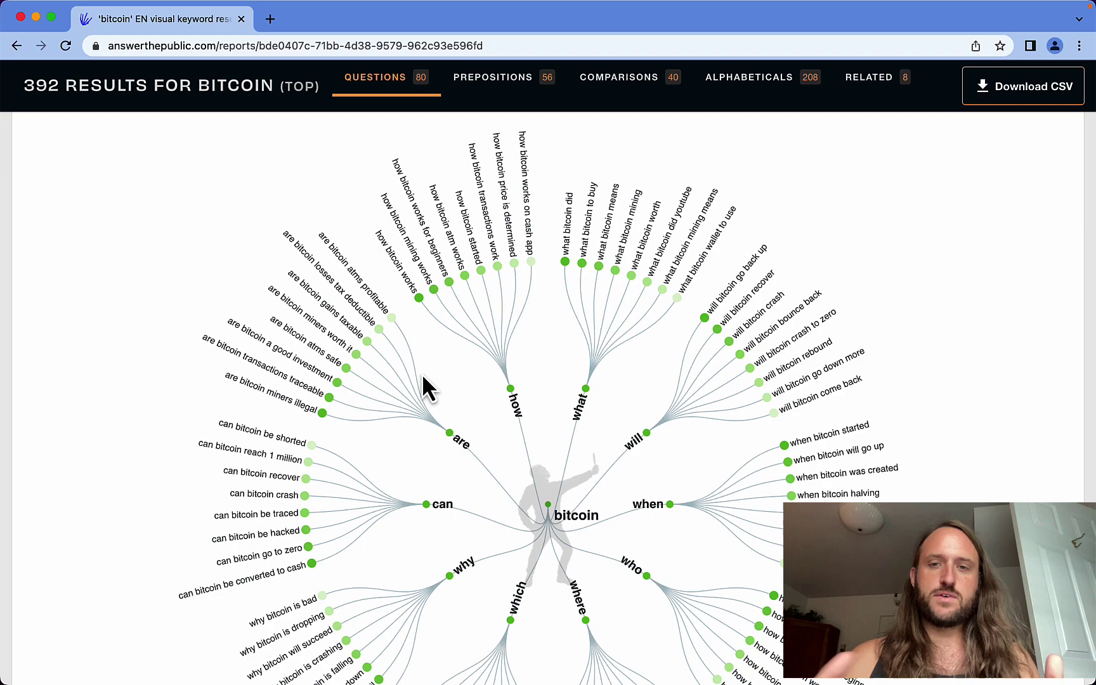
scroll(426, 389, down, 5)
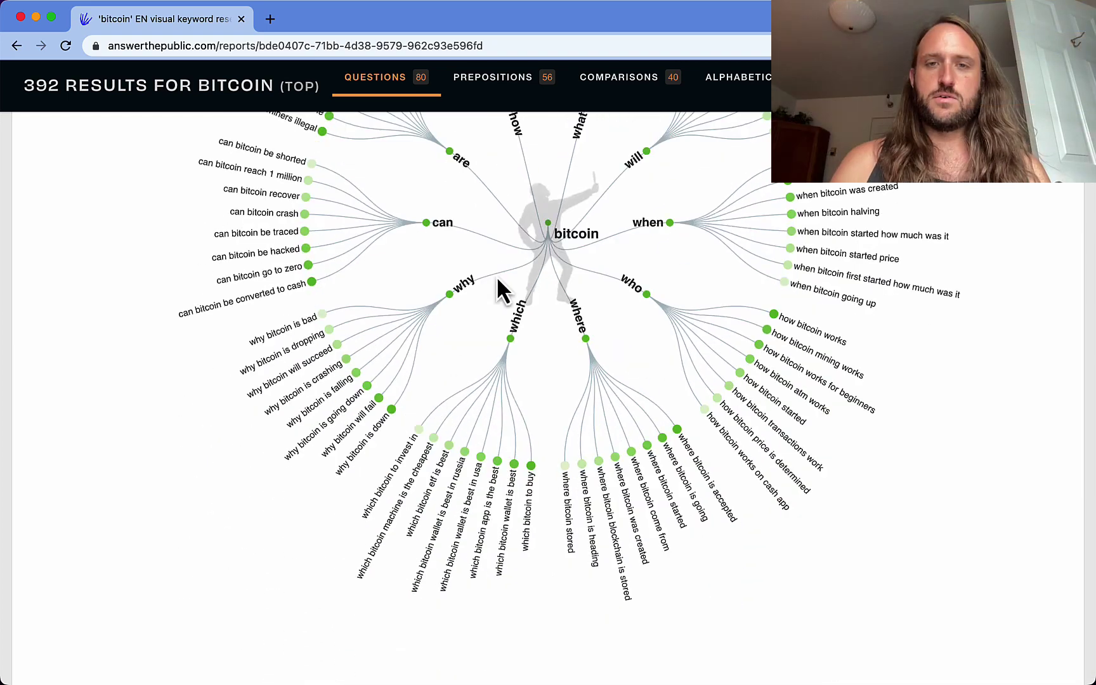
Show the bitcoin prepositions as data lists, toggling briefly back to the visualisation
scroll(133, 427, down, 10)
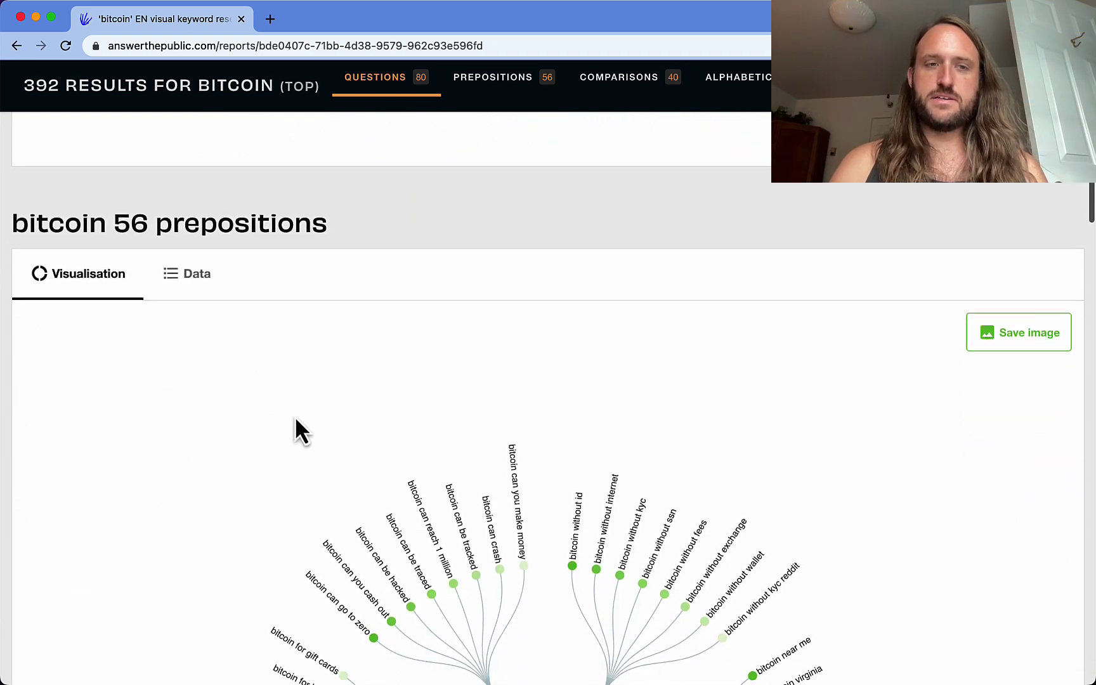
scroll(293, 444, down, 2)
scroll(89, 298, up, 2)
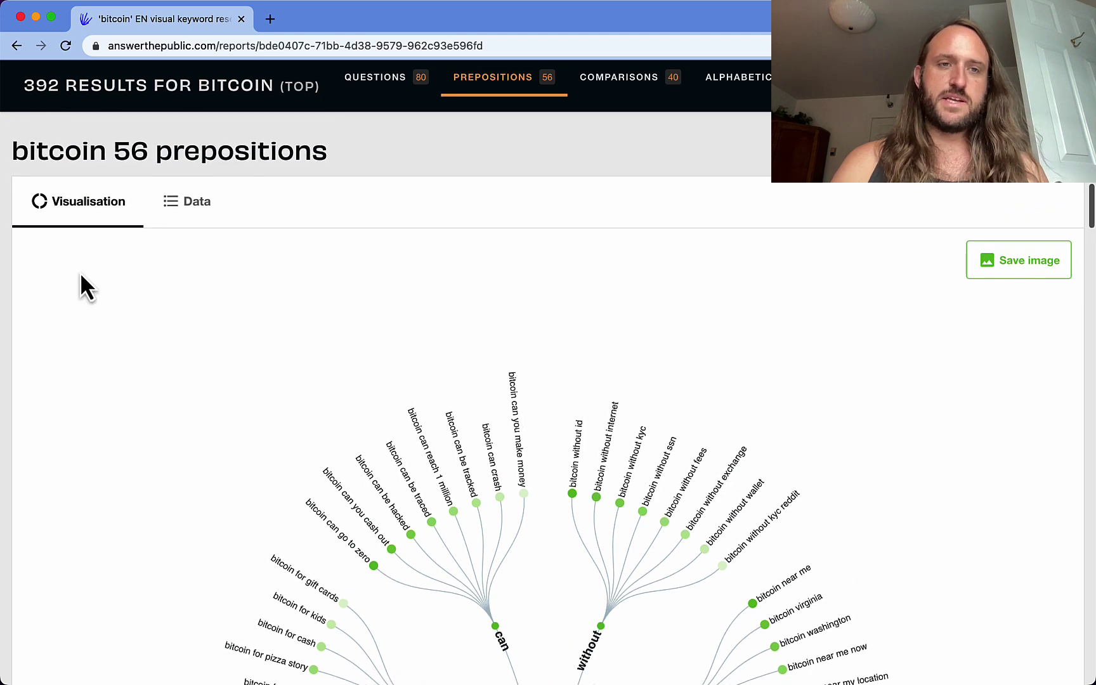
click(193, 212)
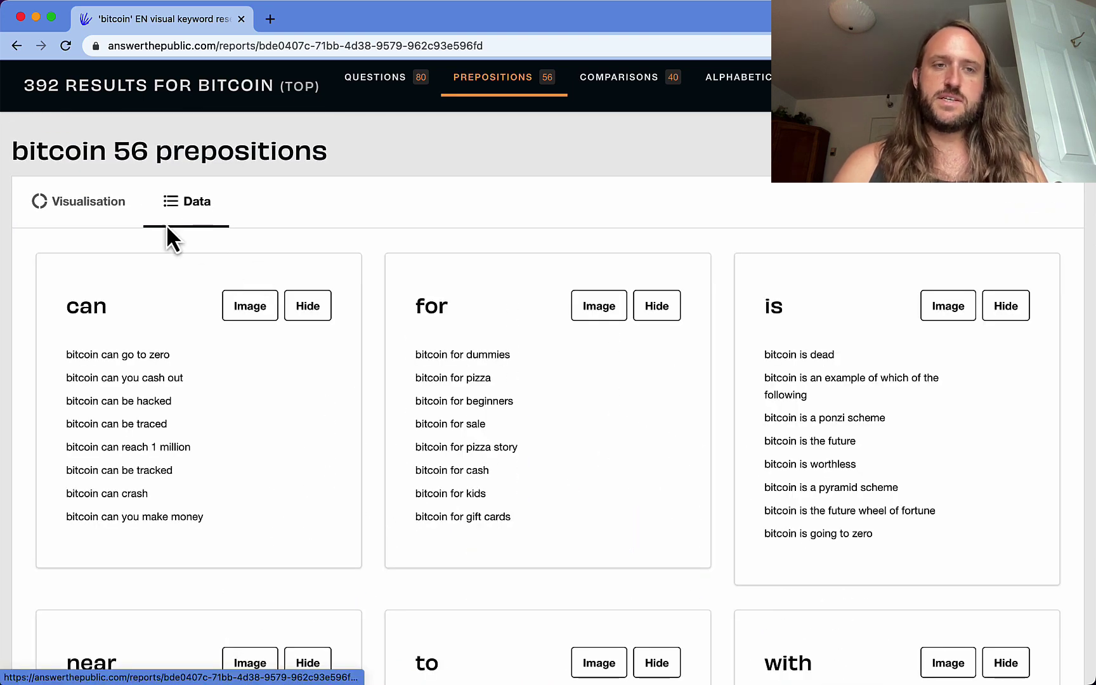
click(83, 196)
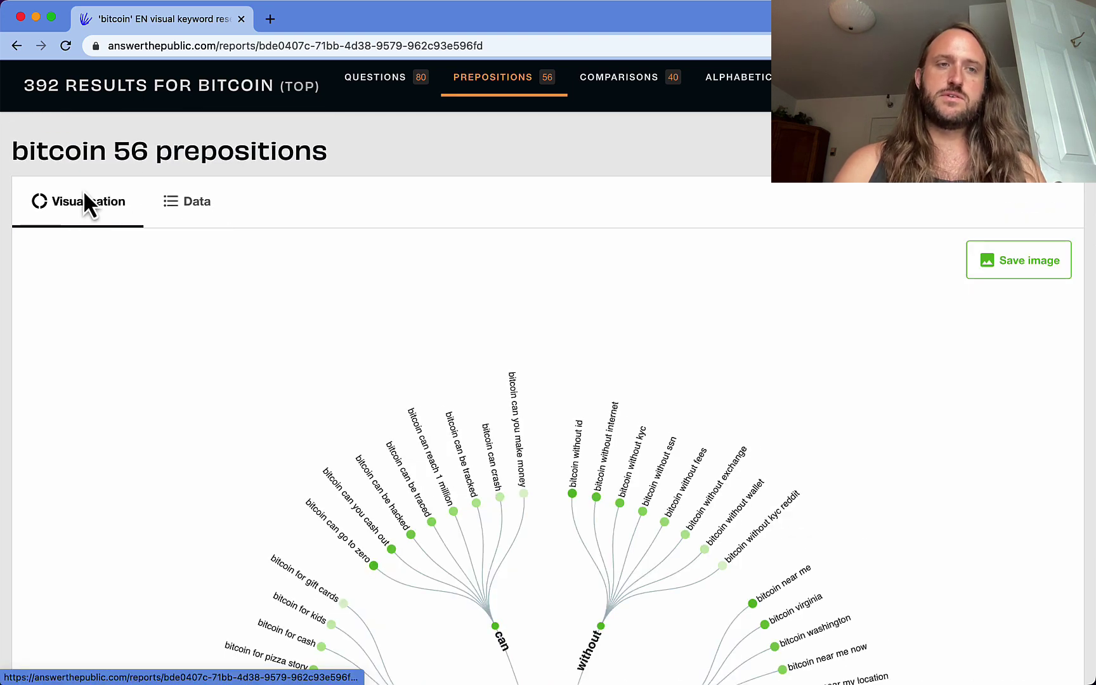
click(193, 211)
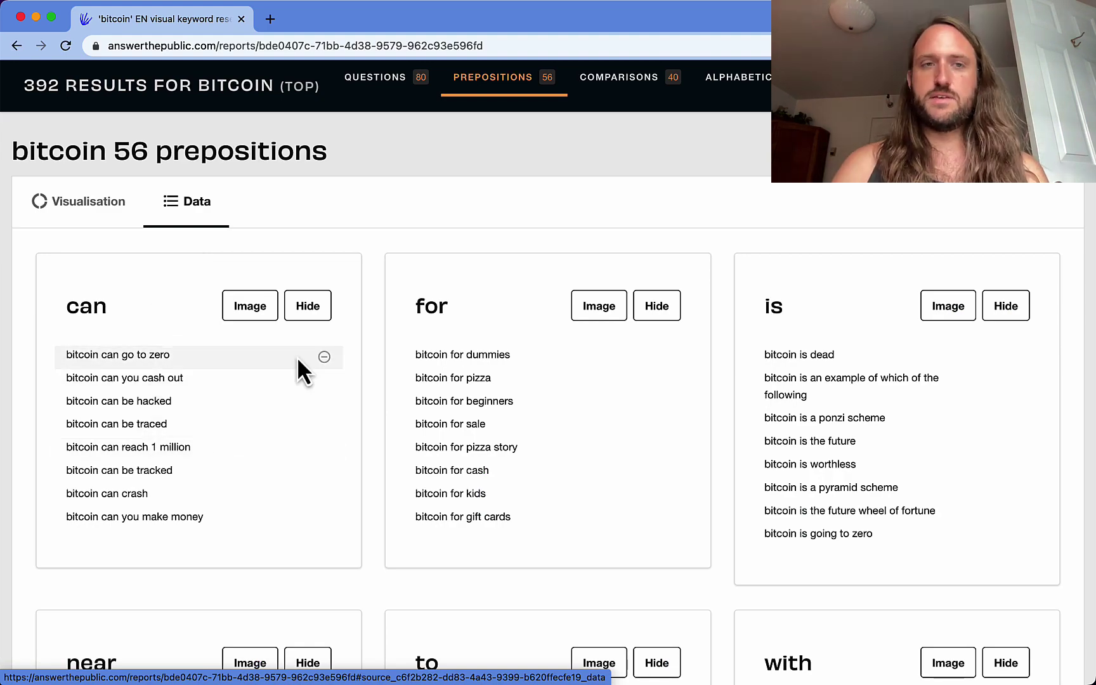
Scroll to the 208 Alphabeticals, then select and clear the bitcoin atm keywords
scroll(285, 336, down, 20)
scroll(299, 538, down, 3)
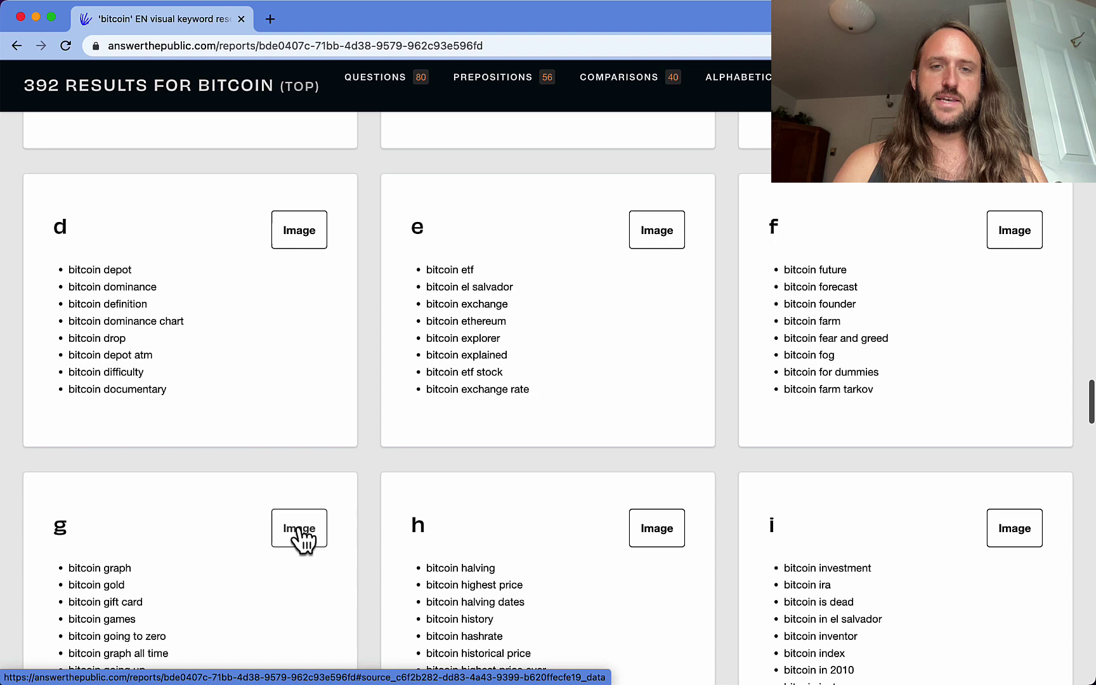
scroll(375, 318, up, 7)
scroll(223, 252, down, 1)
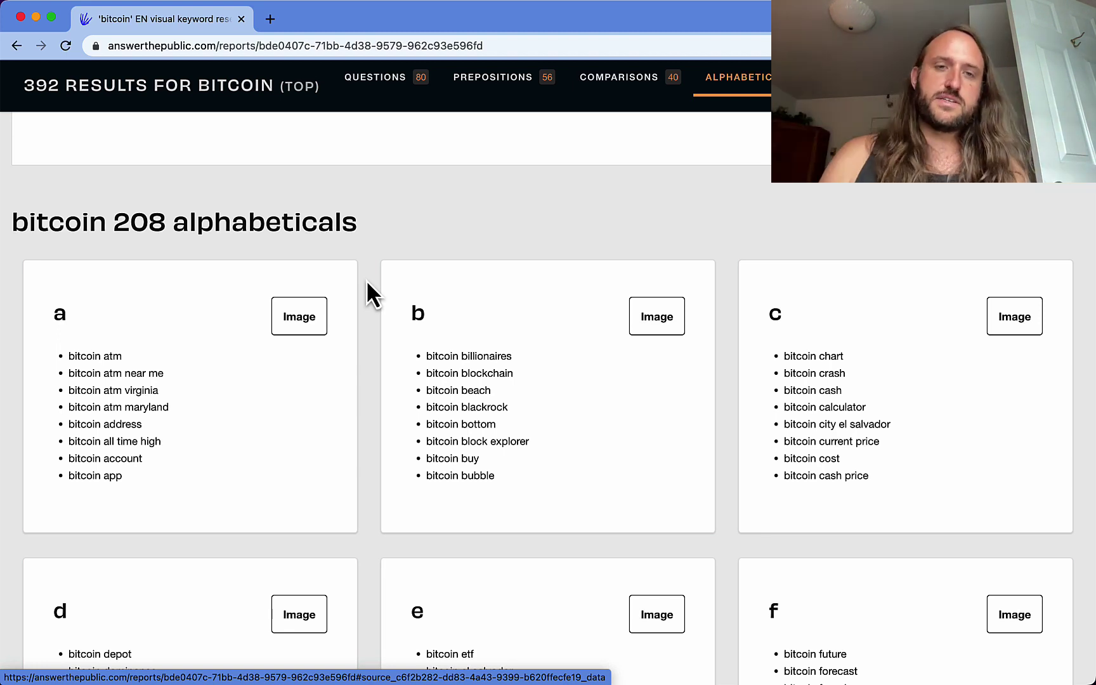
drag(68, 356, 143, 458)
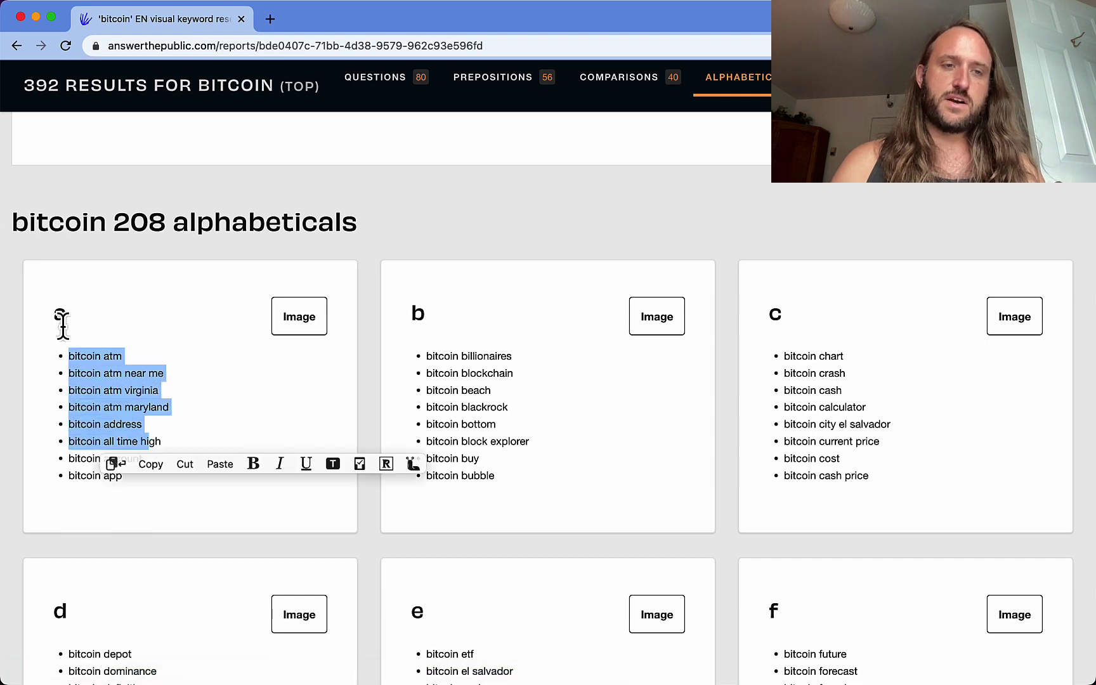
click(172, 389)
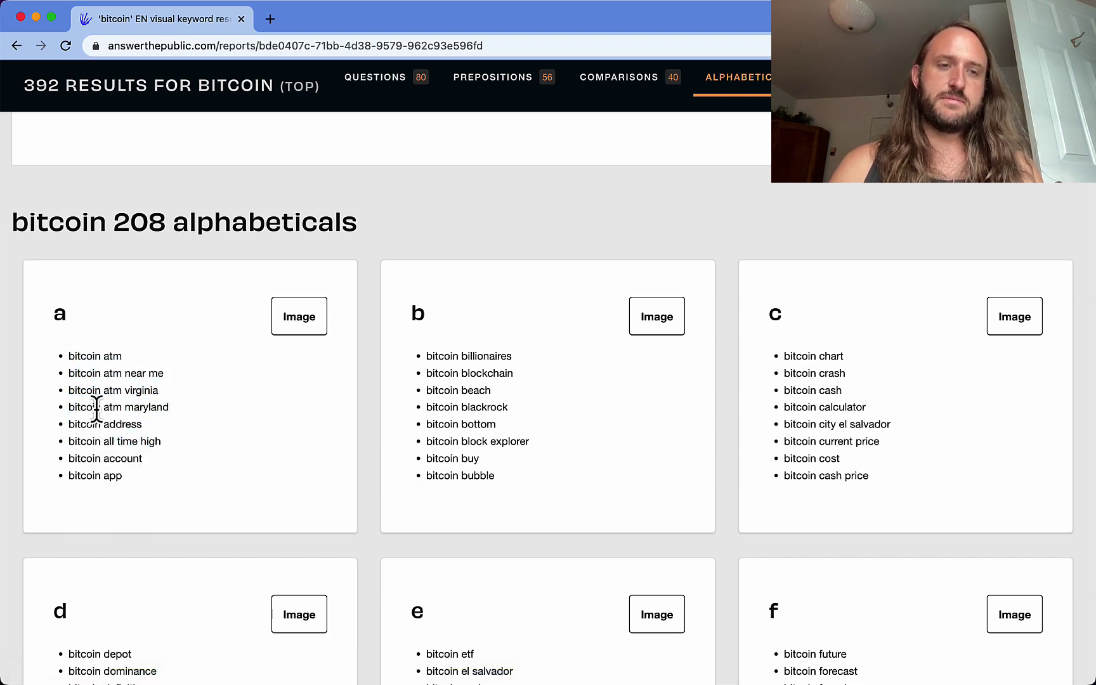
Download the bitcoin report as the bitcoin-en-us CSV file
scroll(168, 436, down, 3)
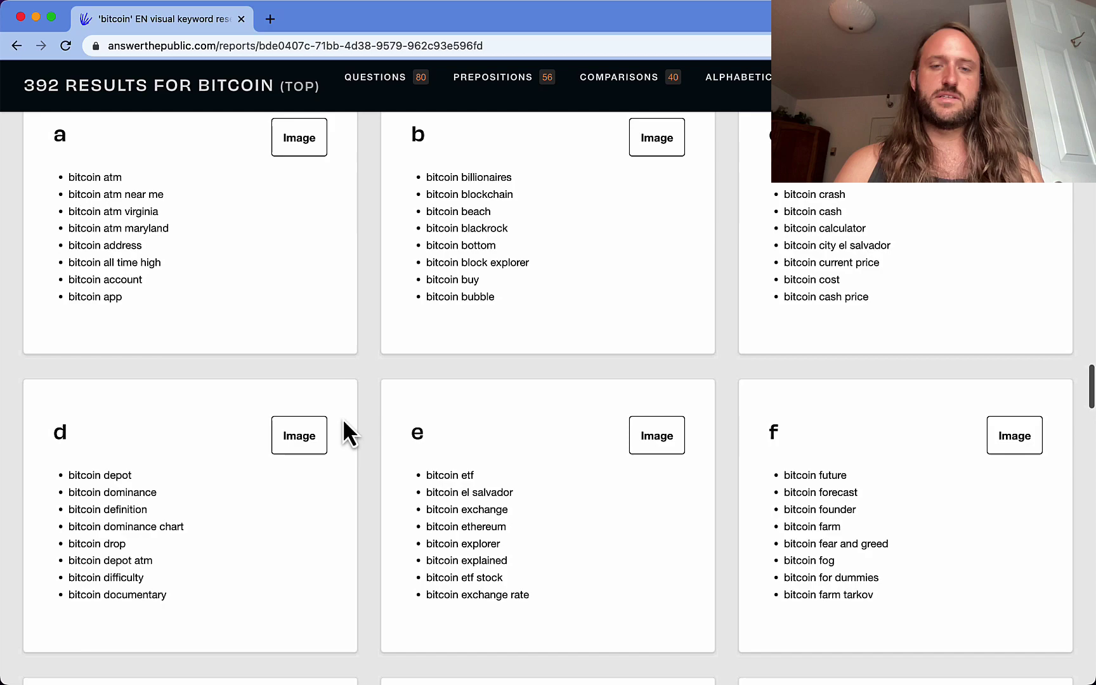
scroll(352, 379, up, 20)
scroll(543, 360, down, 5)
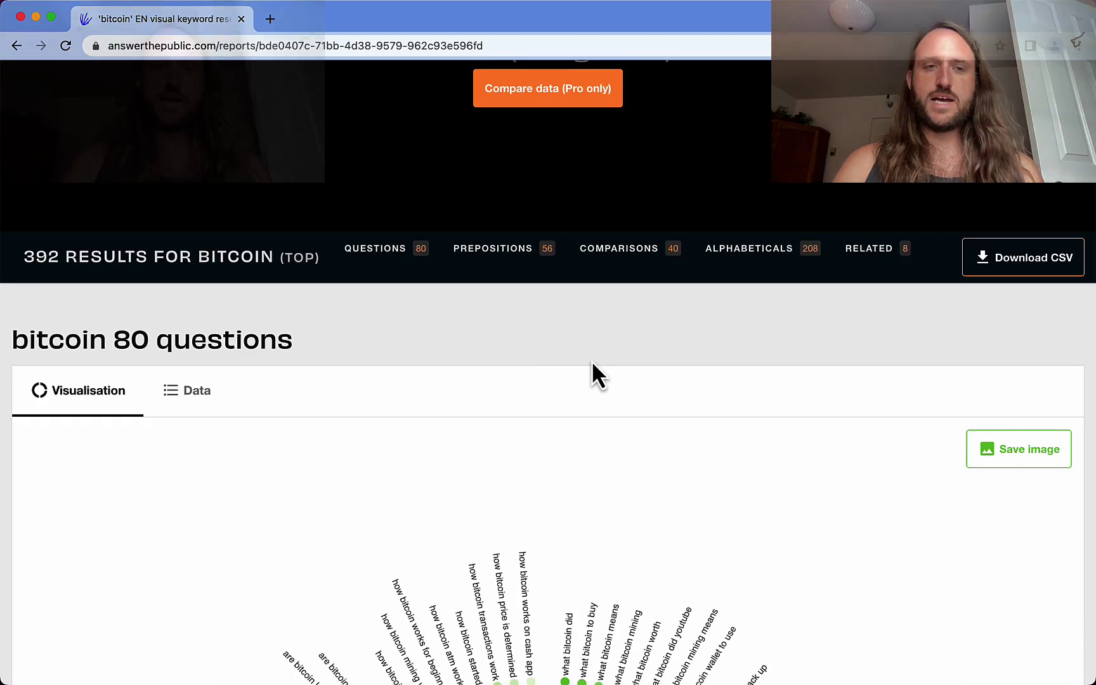
scroll(593, 364, up, 1)
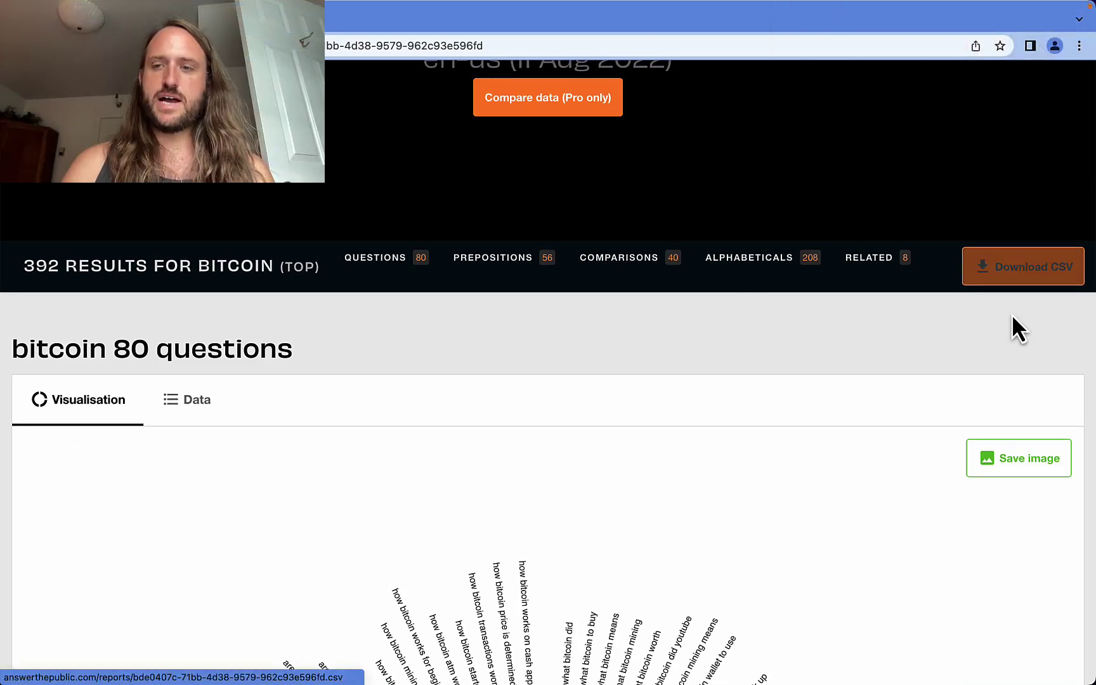
scroll(1013, 317, down, 5)
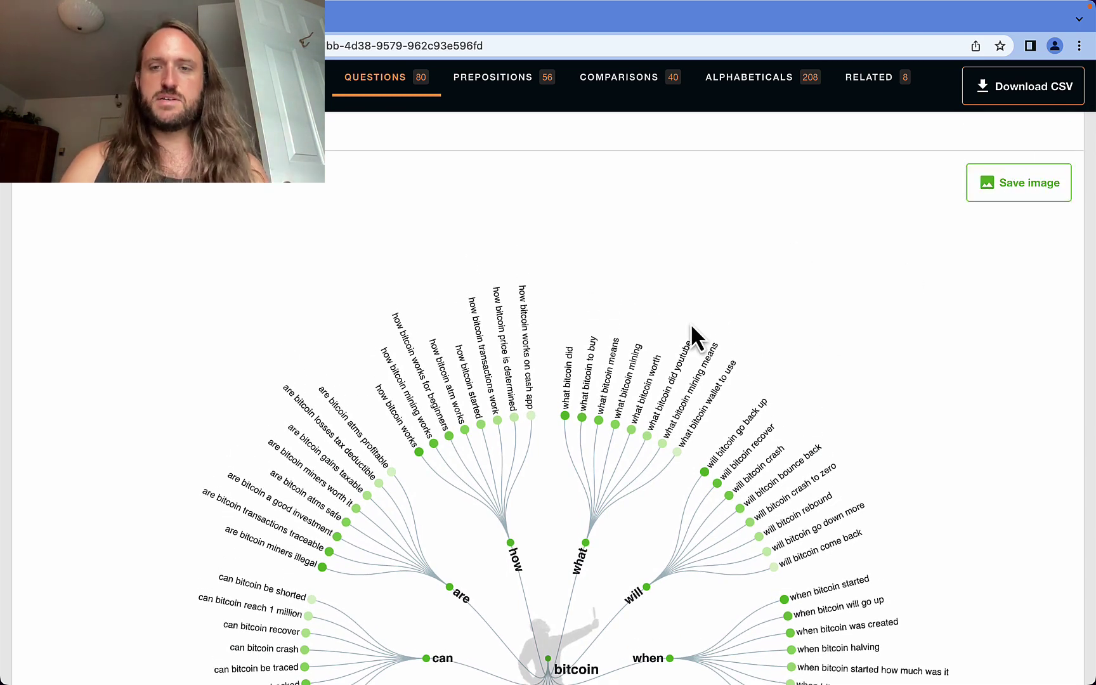
scroll(691, 325, down, 1)
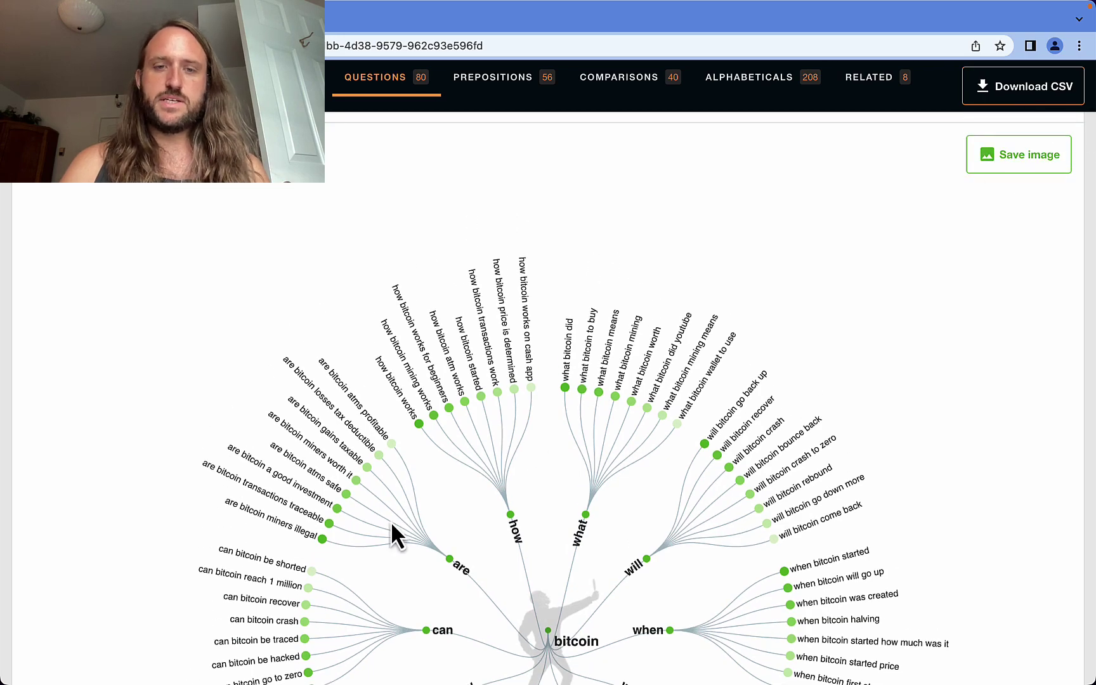
scroll(807, 392, down, 6)
scroll(636, 331, up, 12)
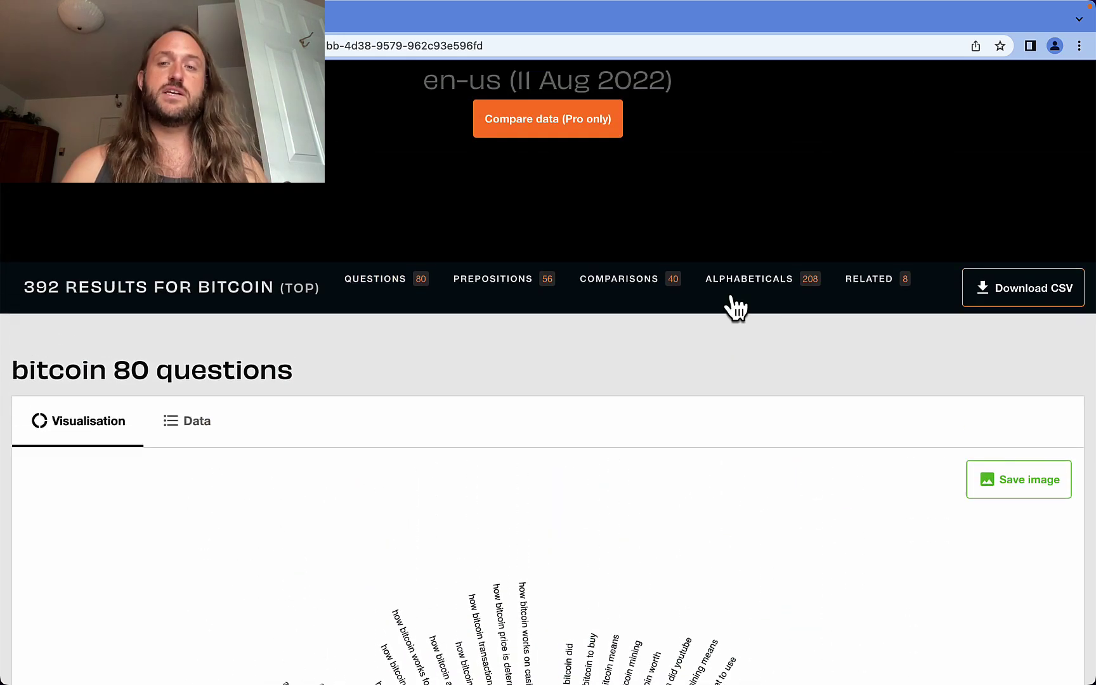
scroll(736, 309, up, 2)
click(1024, 336)
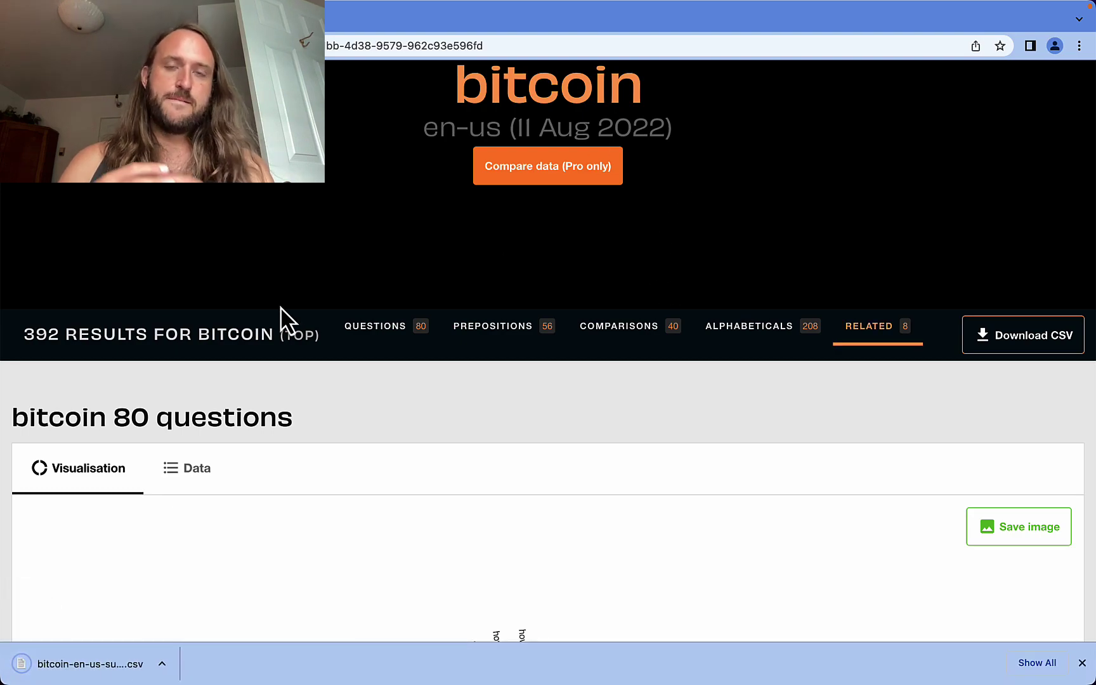
Scroll through the full 392-result bitcoin report
scroll(280, 307, down, 20)
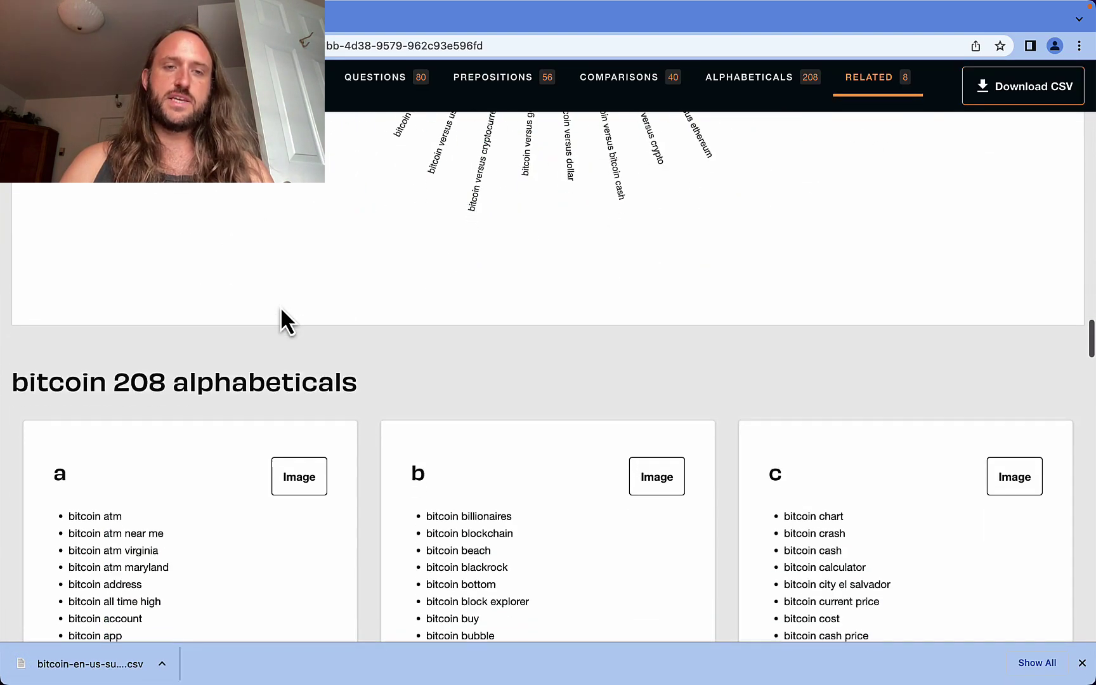
scroll(280, 306, down, 15)
scroll(279, 306, up, 20)
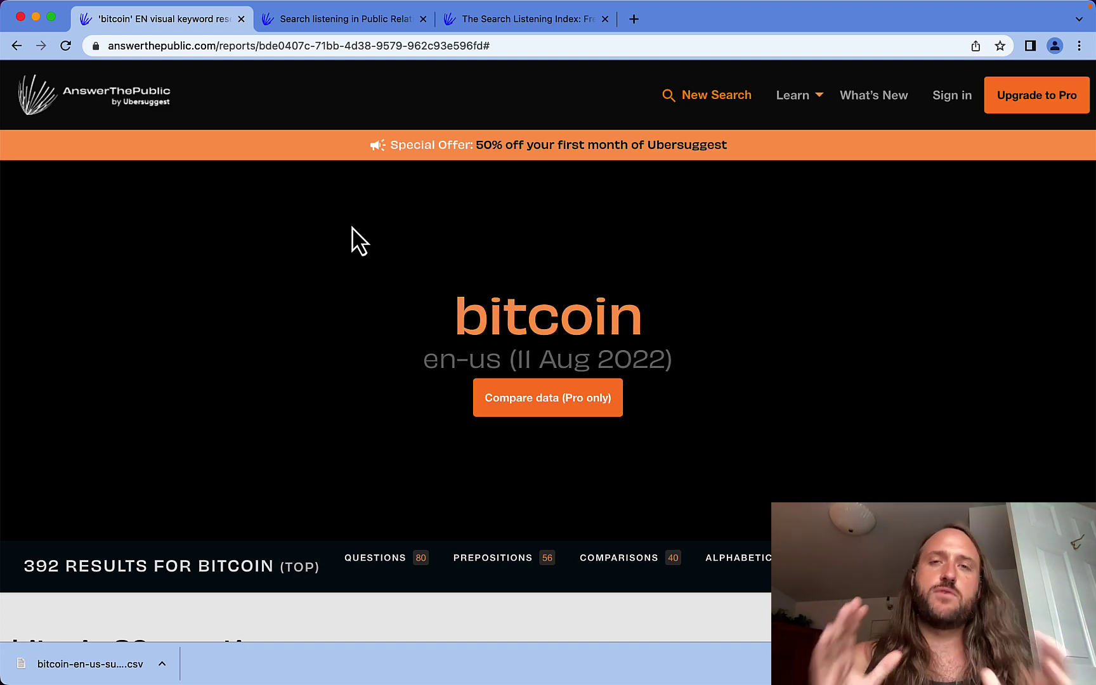
Open Learn > Free Market Research in a new tab and close the duplicate tab
click(350, 22)
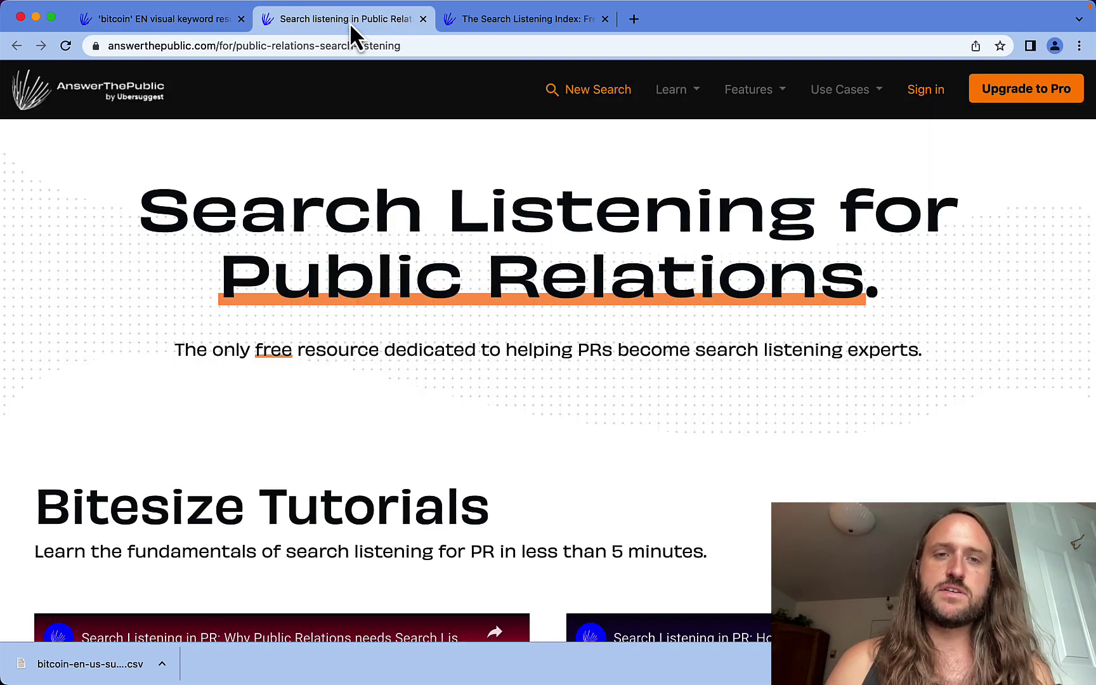
scroll(172, 300, down, 1)
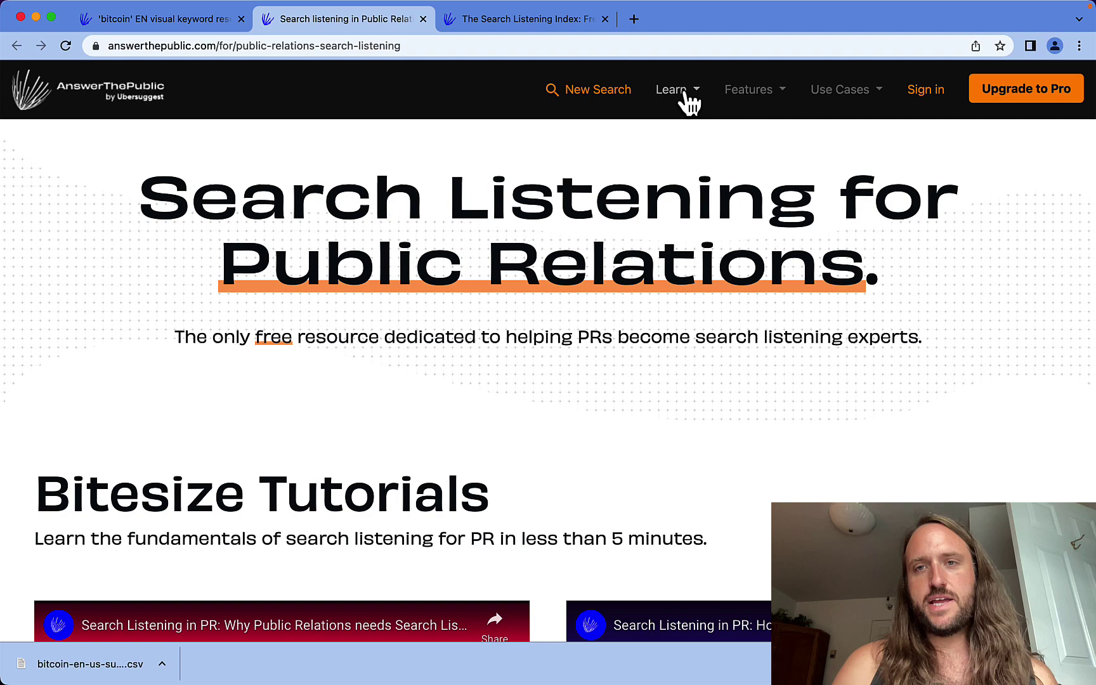
click(688, 101)
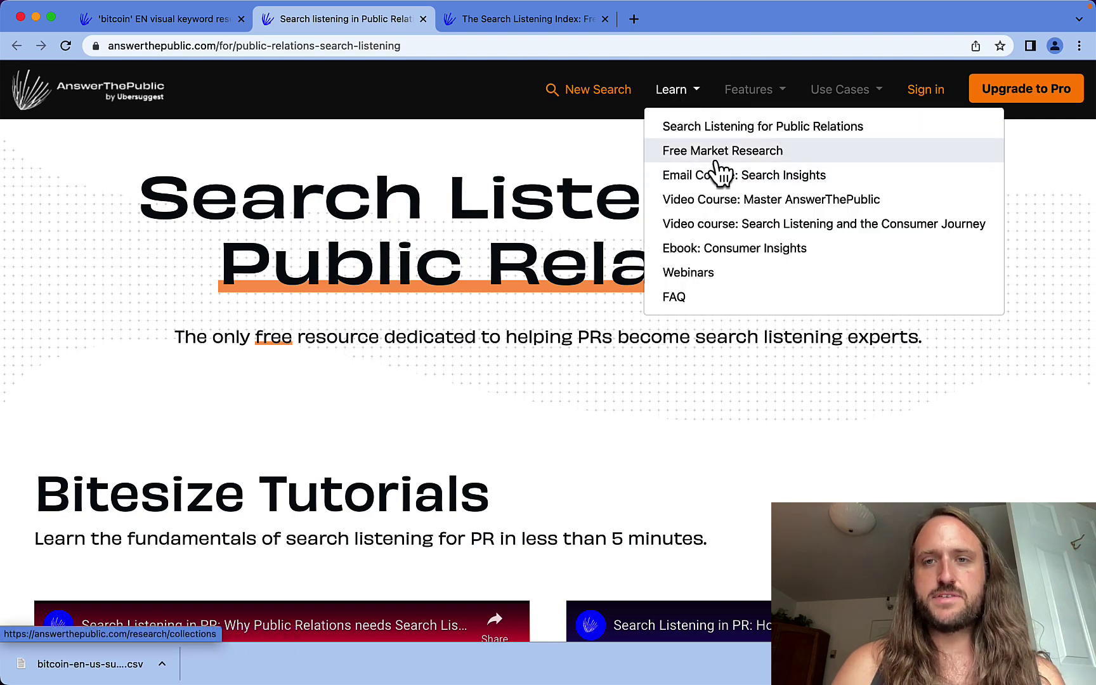
scroll(167, 391, down, 10)
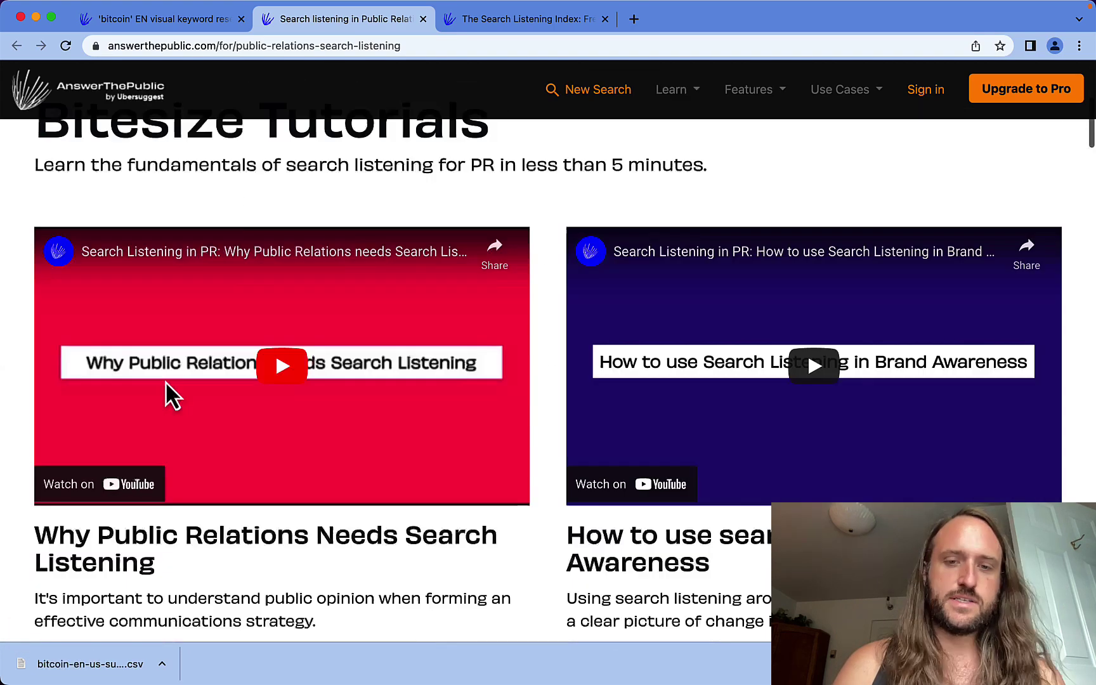
scroll(530, 387, up, 10)
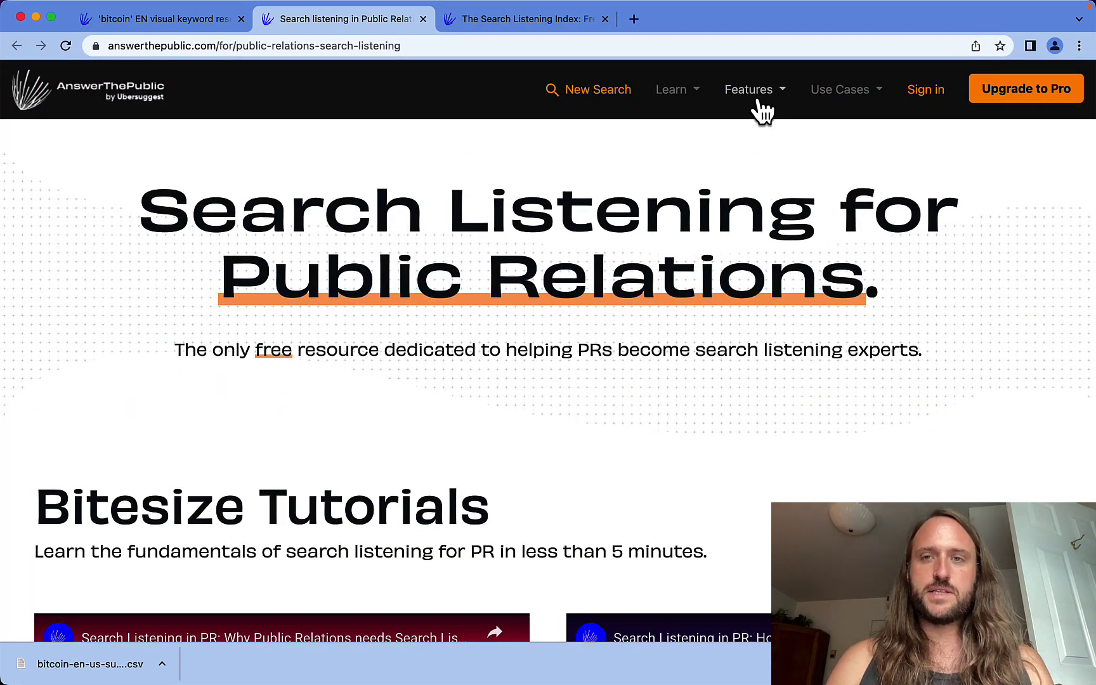
mouse_move(757, 109)
mouse_move(683, 102)
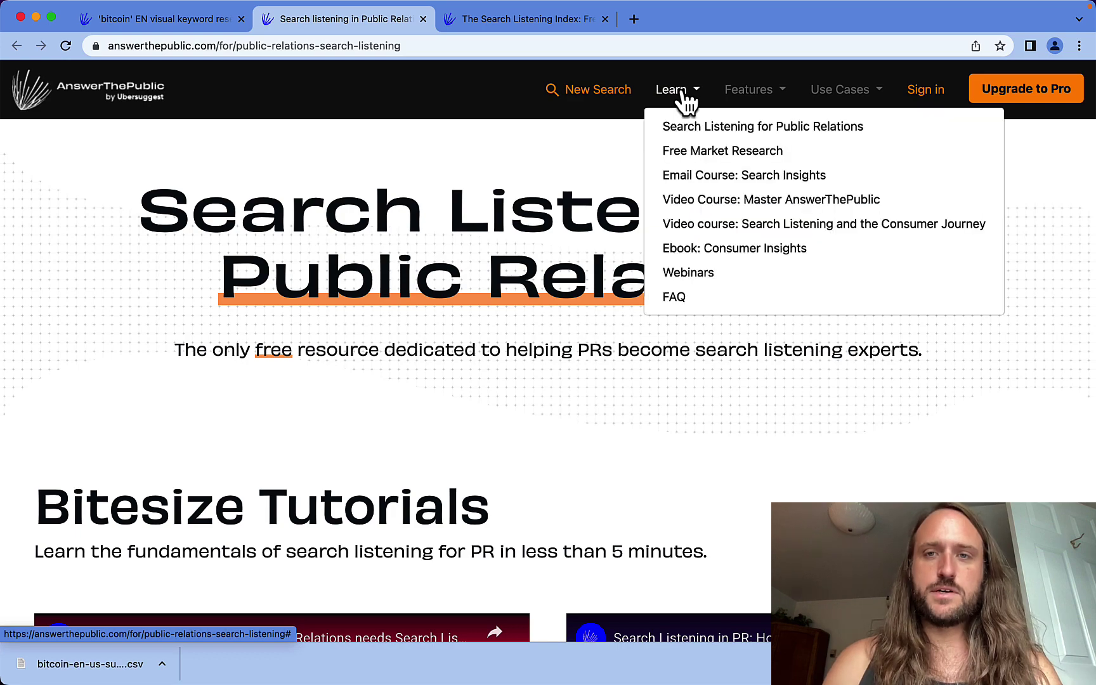
super+click(682, 156)
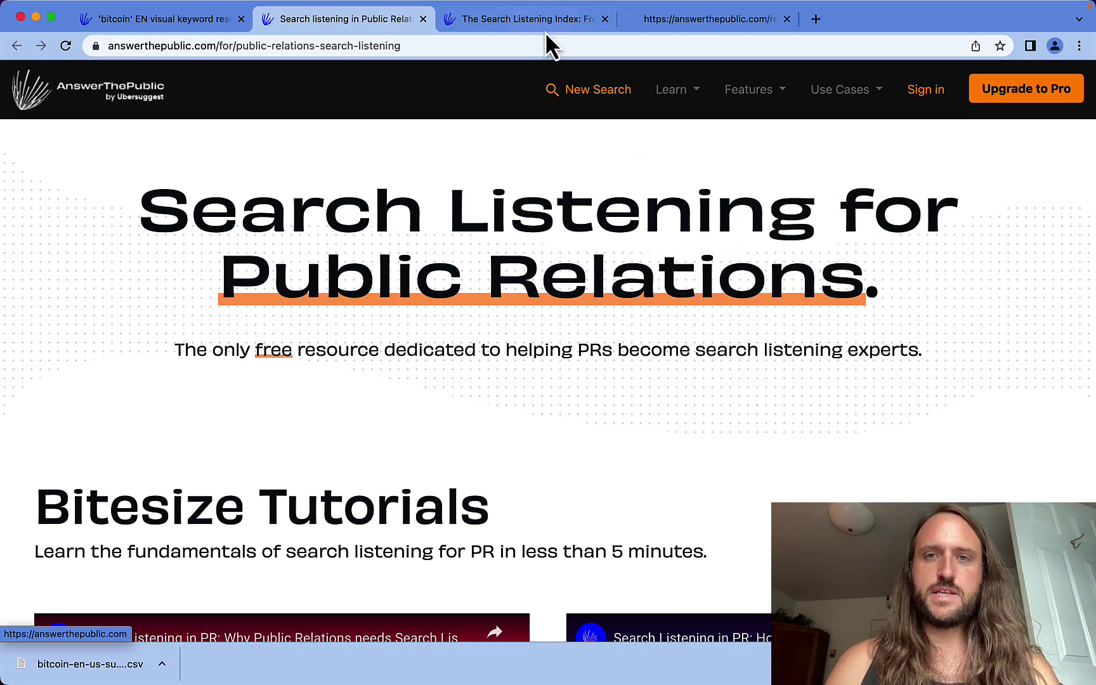
click(605, 21)
Scroll the Search Listening Index collections down to the U entries
click(566, 22)
scroll(266, 295, down, 3)
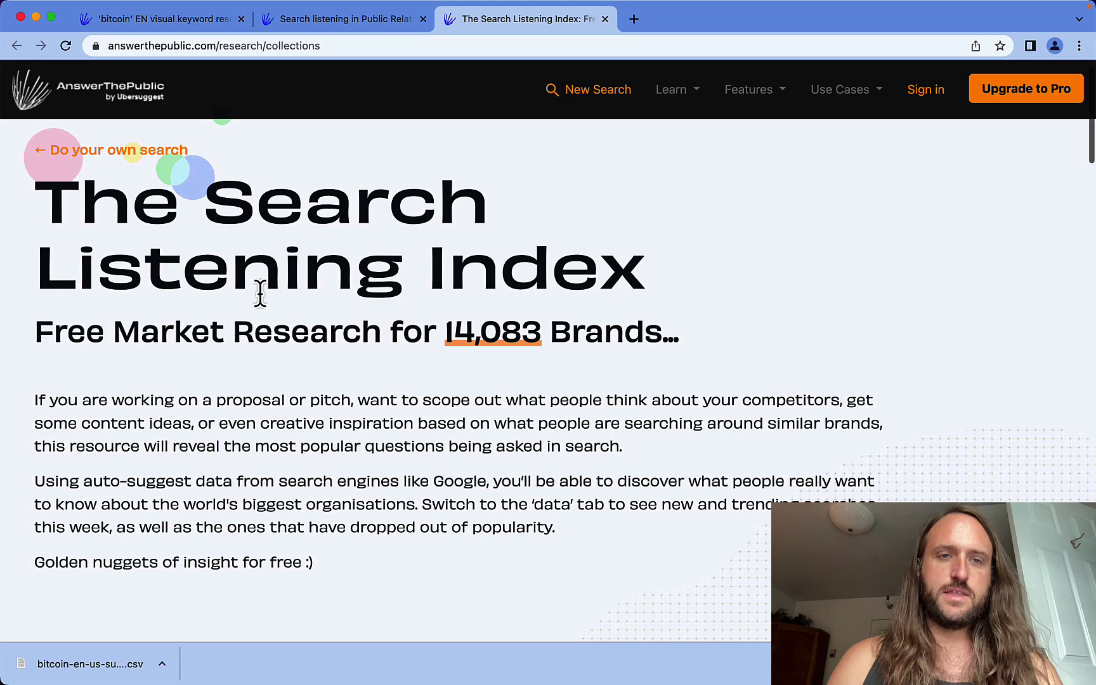
scroll(261, 296, down, 5)
scroll(323, 419, down, 5)
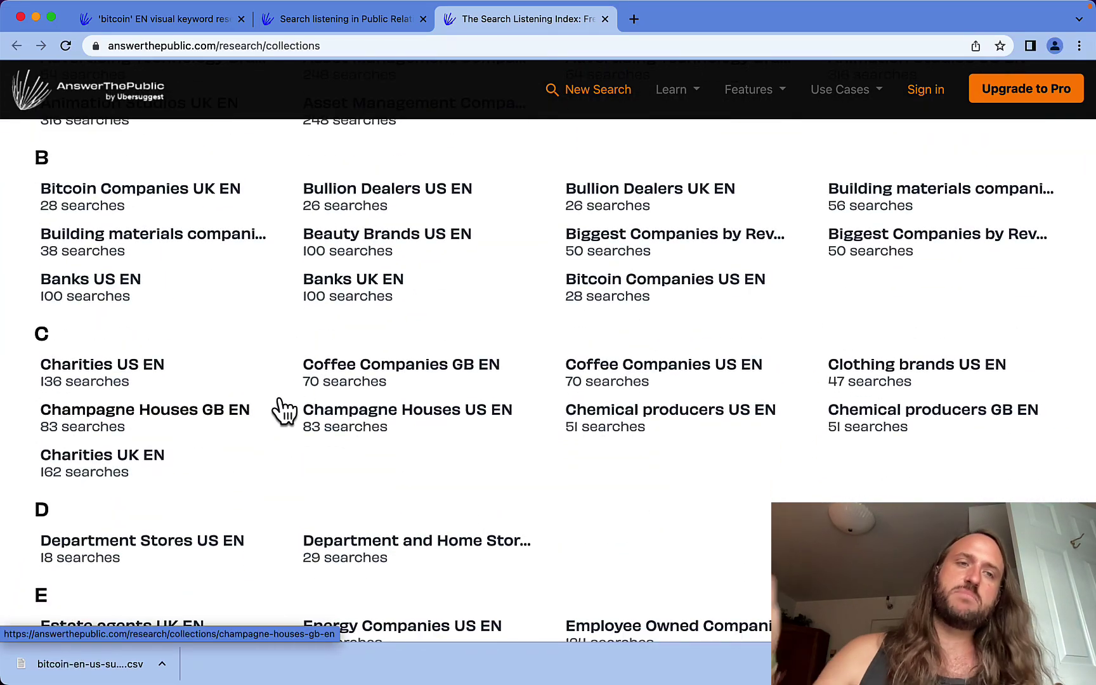
scroll(284, 411, down, 8)
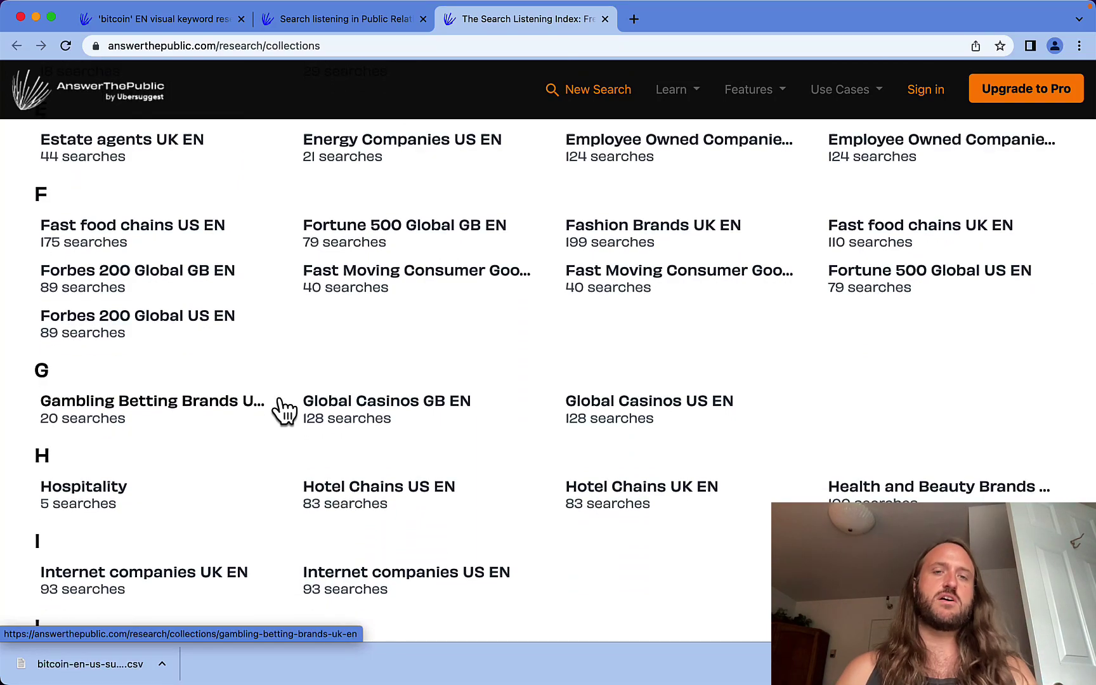
scroll(284, 411, down, 5)
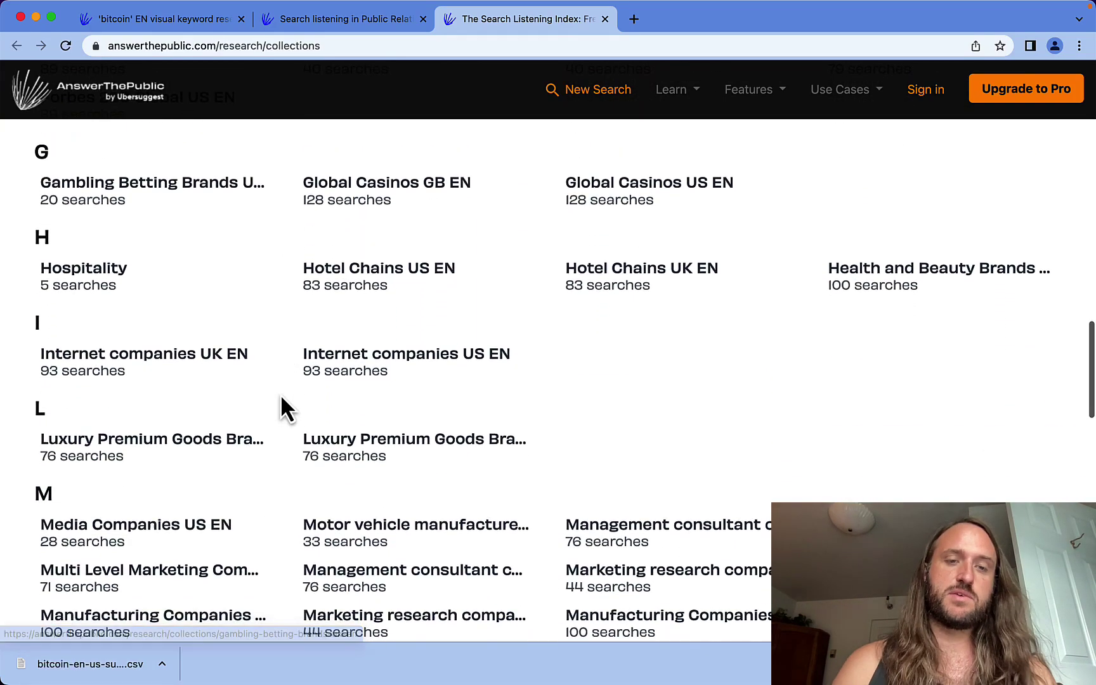
scroll(295, 442, down, 2)
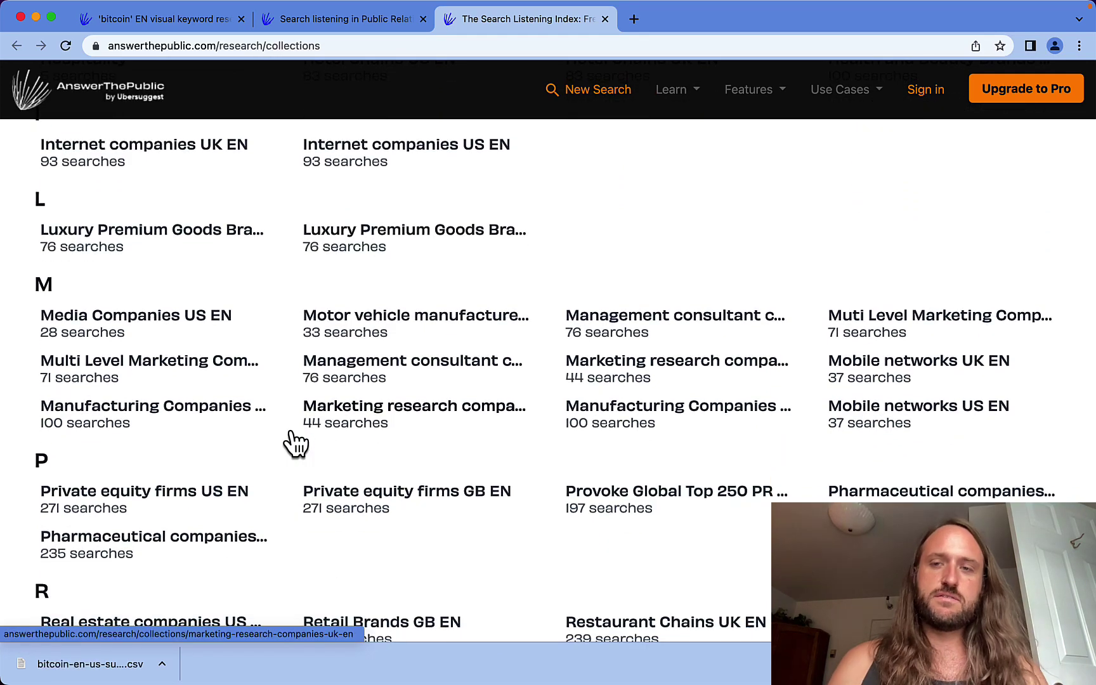
scroll(295, 442, down, 1)
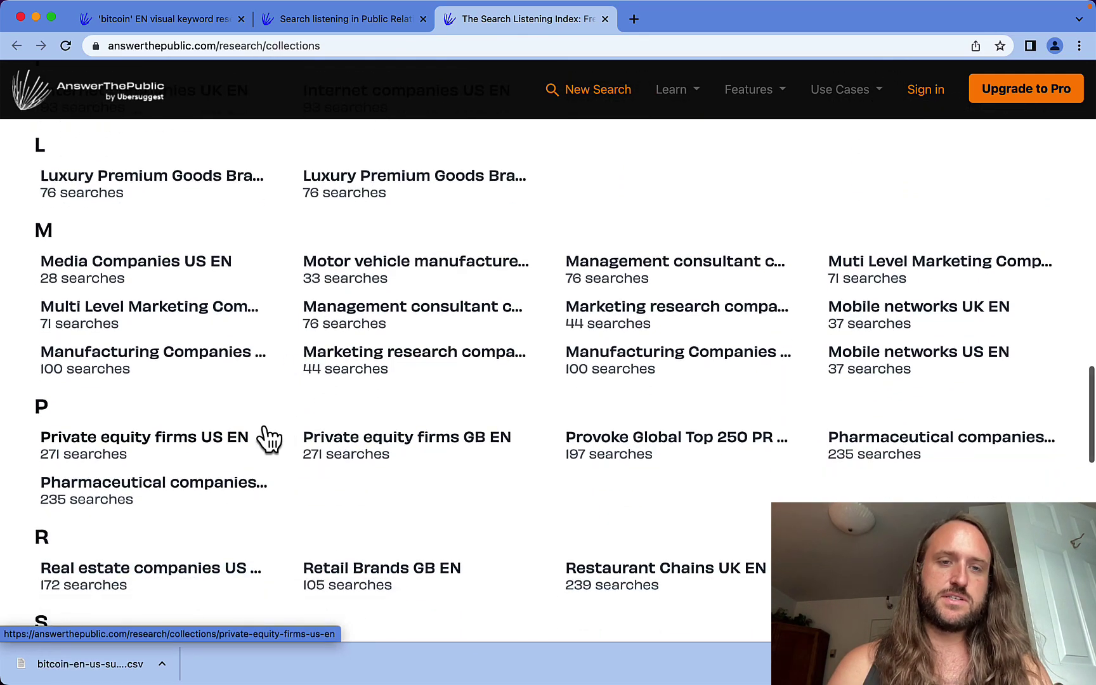
scroll(270, 438, down, 6)
scroll(254, 383, down, 3)
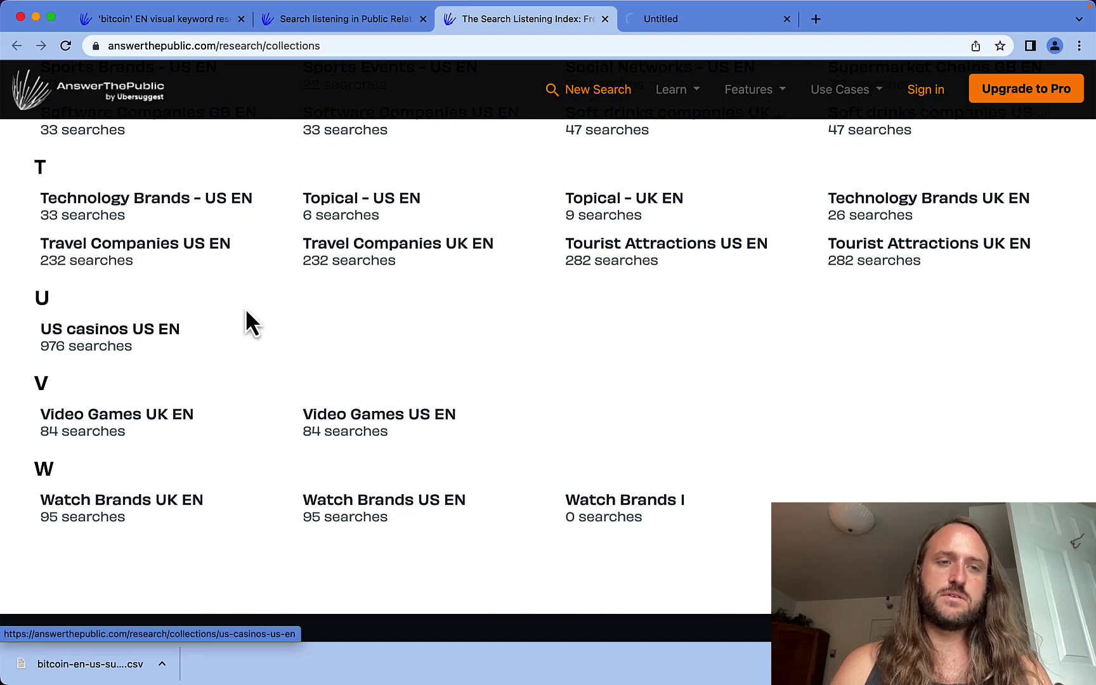
Open the US casinos US EN collection, scroll its casino list, then close it
click(698, 19)
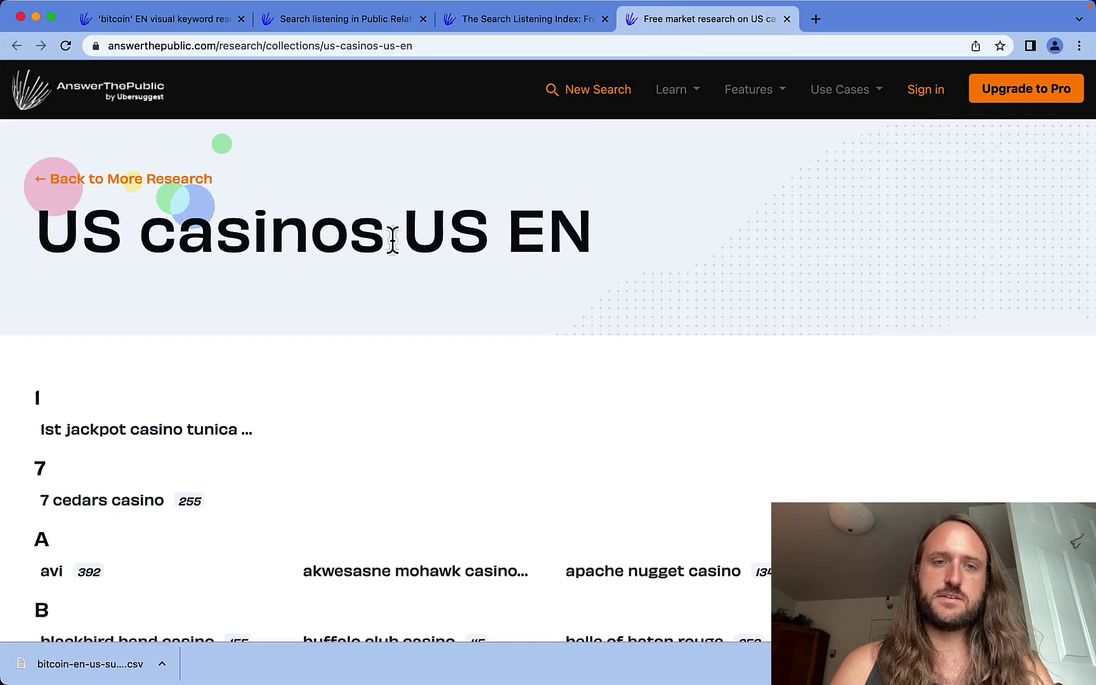
scroll(313, 335, down, 5)
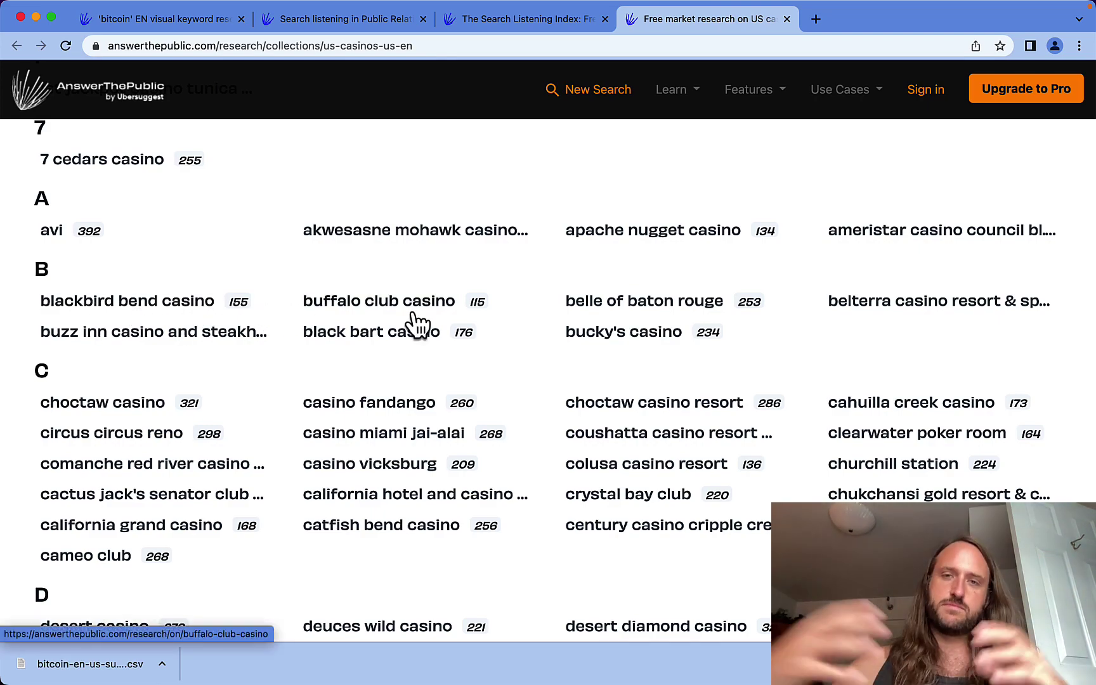
scroll(531, 362, down, 8)
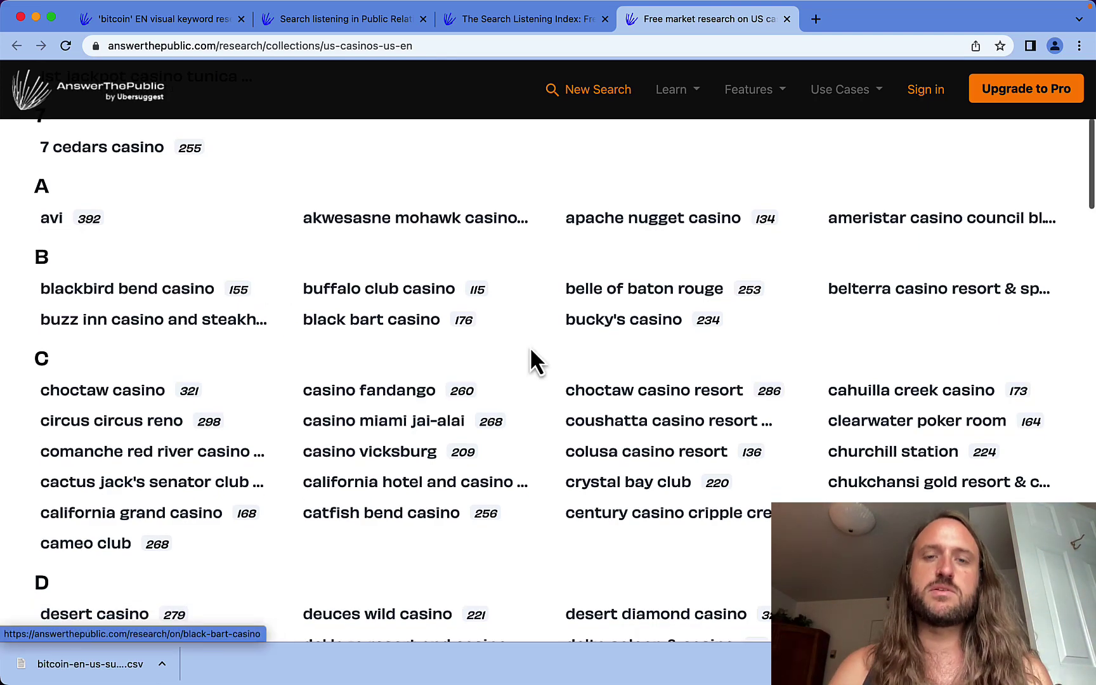
scroll(531, 362, up, 5)
scroll(538, 235, up, 10)
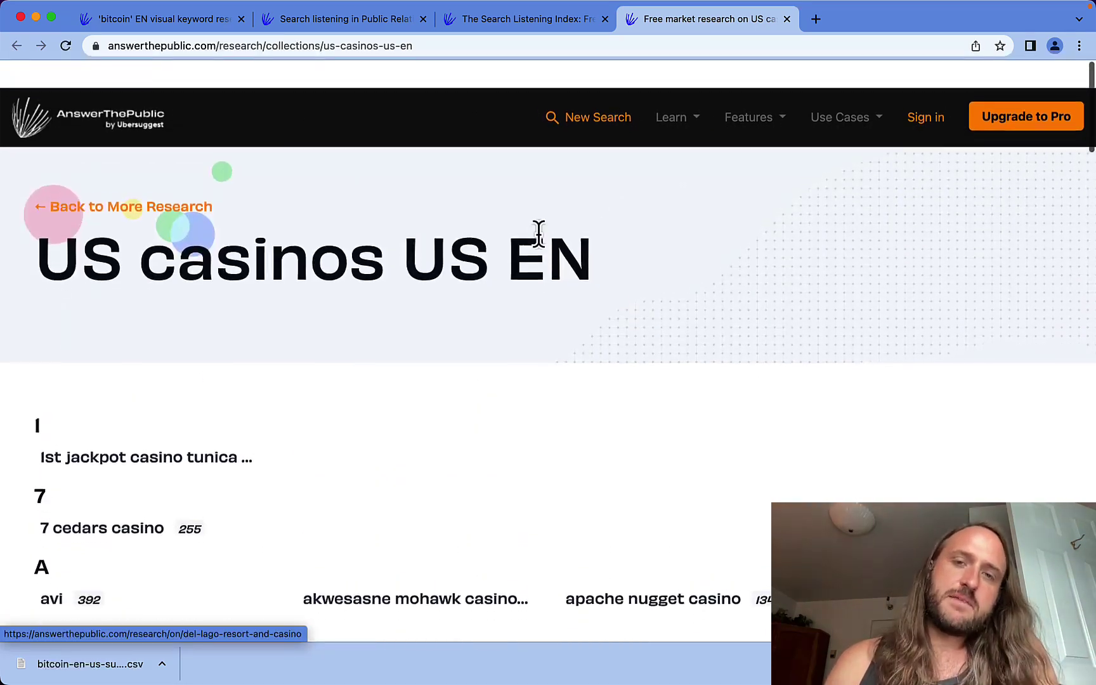
key(super+w)
Close the Search Listening Index tab with Cmd+W
key(super+w)
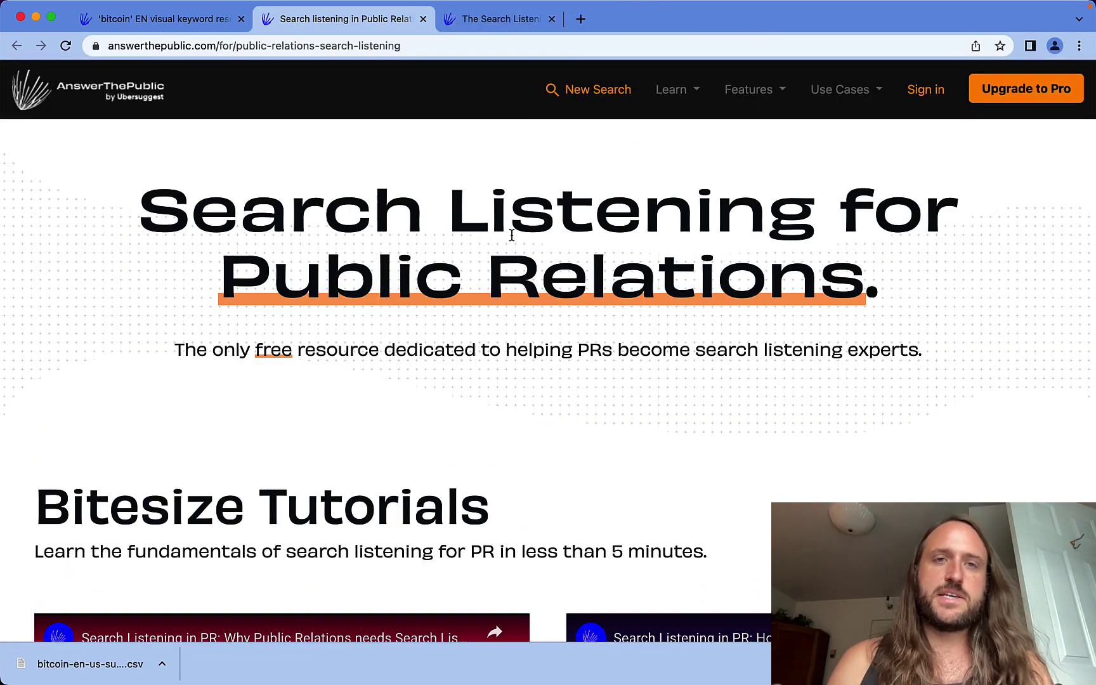
key(super+w)
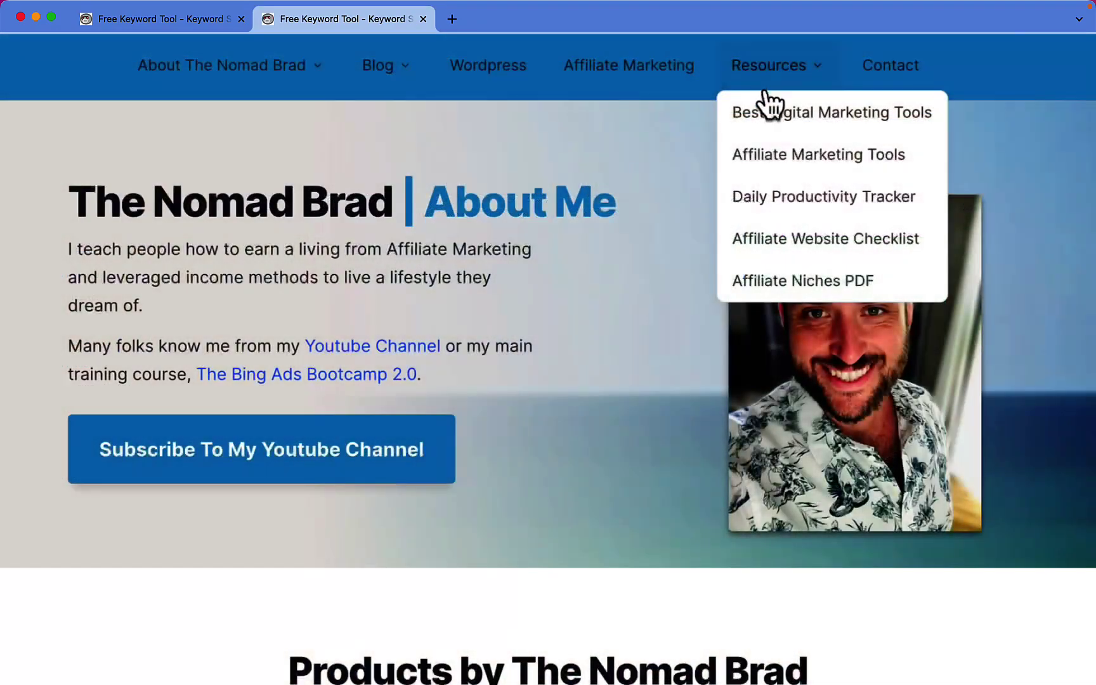
Open Resources > Affiliate Marketing Tools and scroll to Best Email Marketing Tools
click(779, 168)
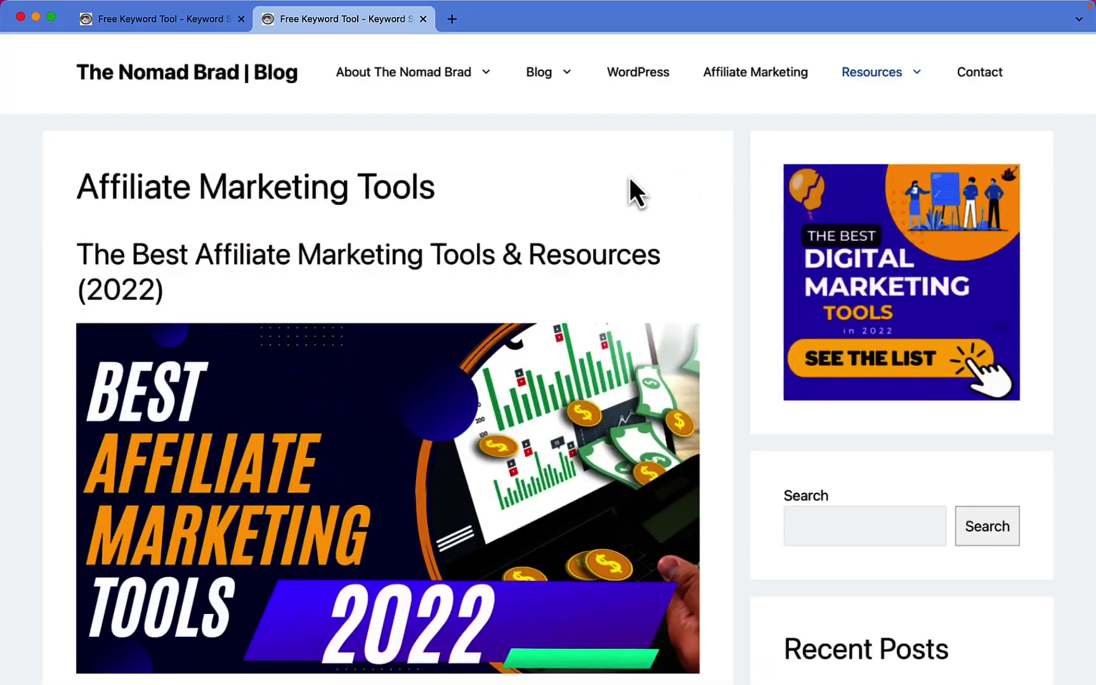
scroll(43, 313, down, 5)
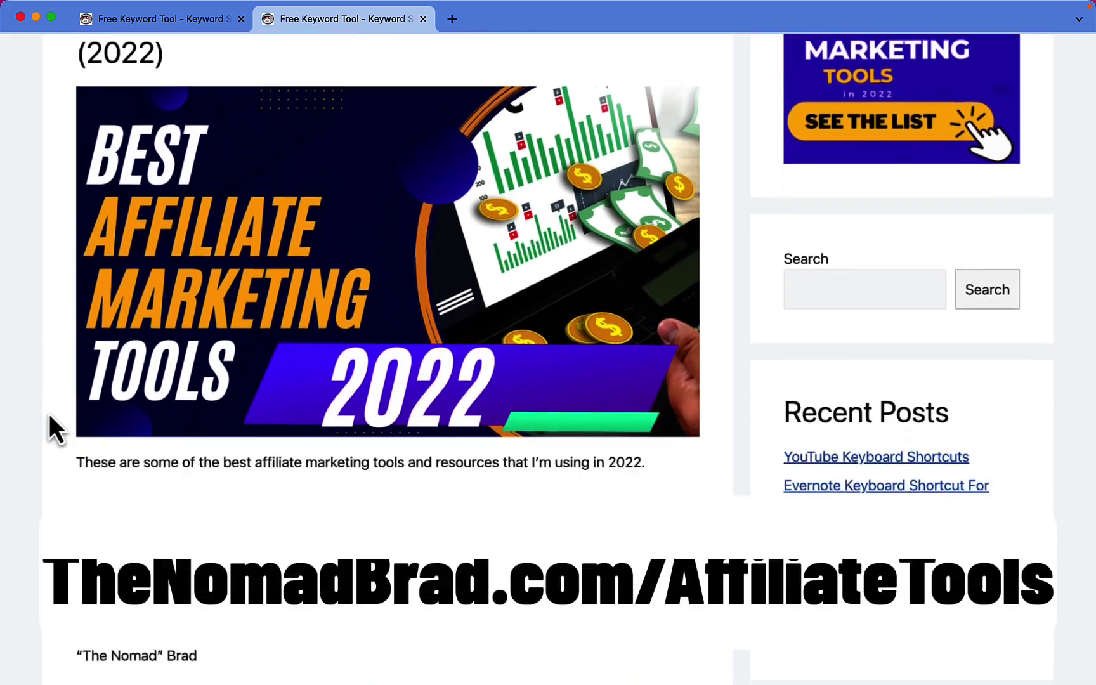
scroll(35, 444, down, 15)
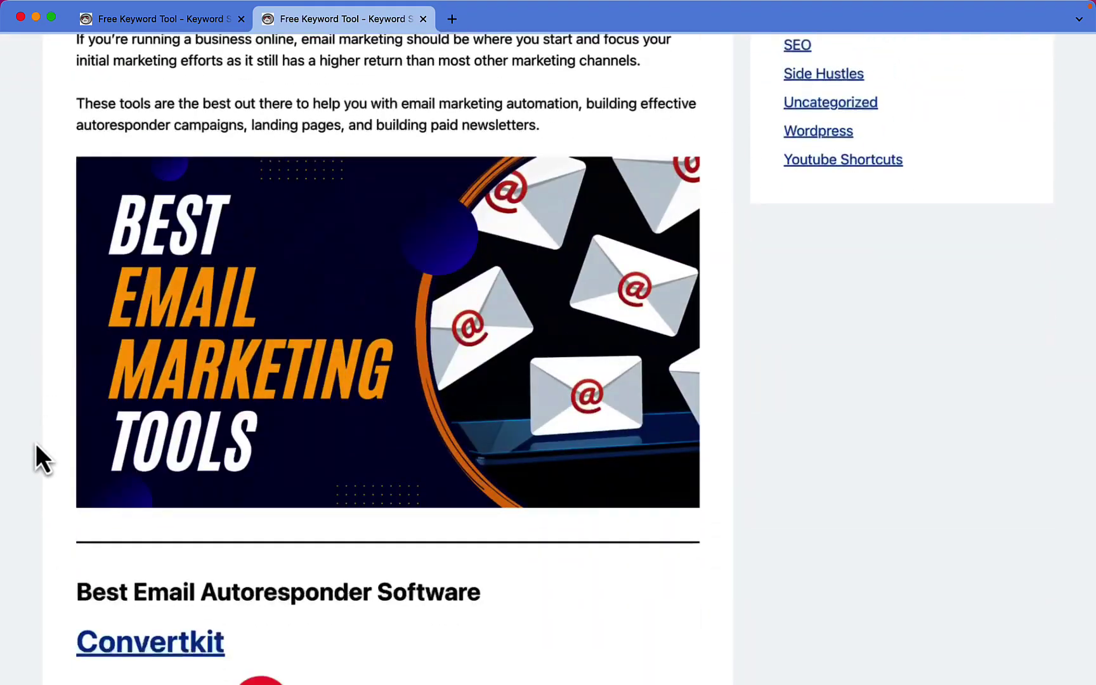